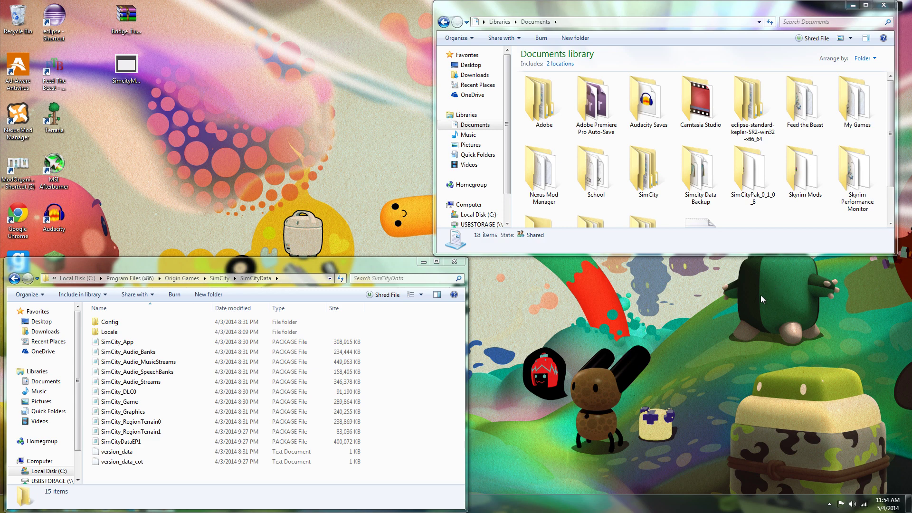
left_click(841, 242)
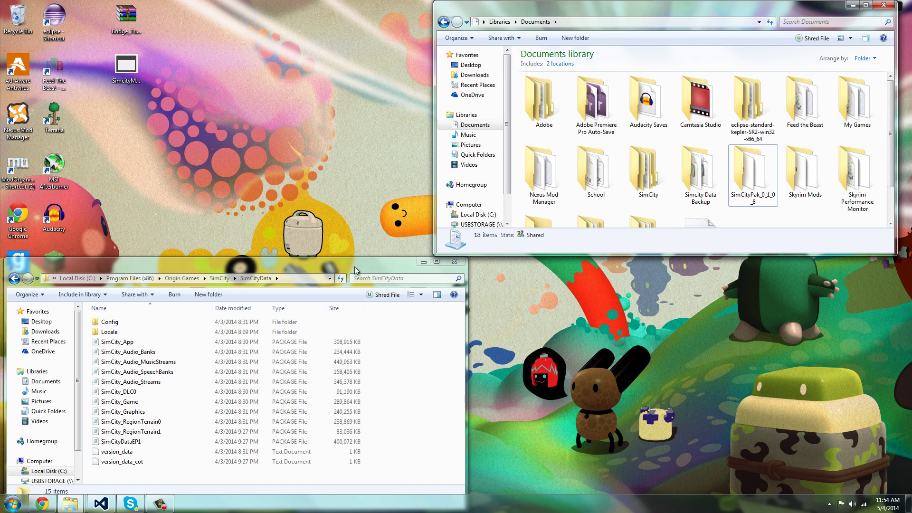
left_click_drag(357, 270, 361, 263)
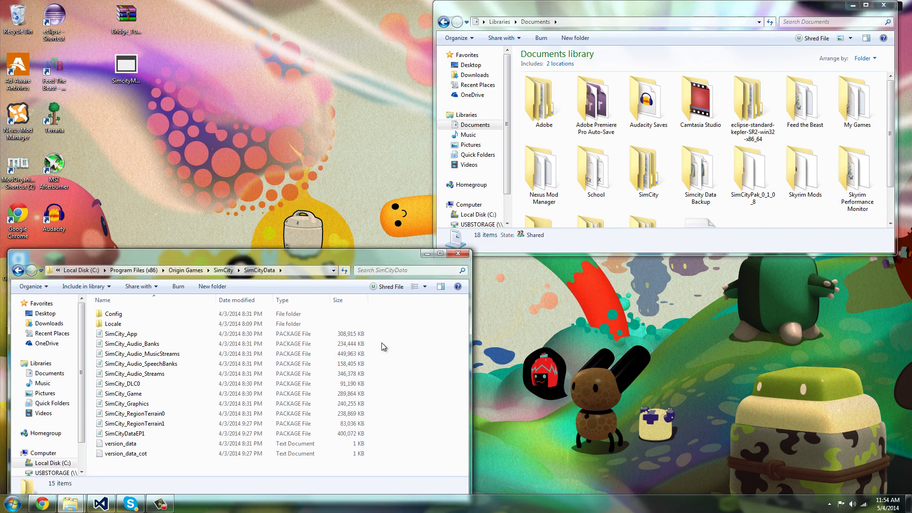
left_click_drag(694, 10, 706, 13)
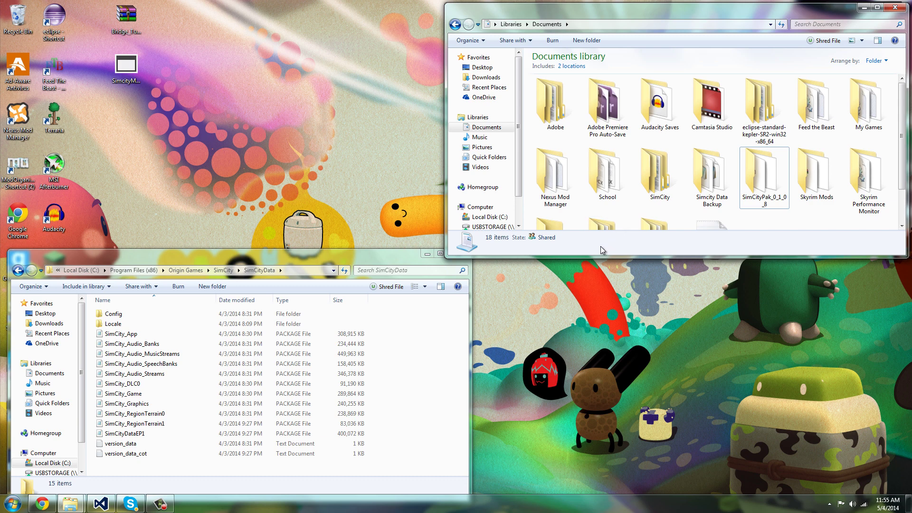
left_click(131, 72)
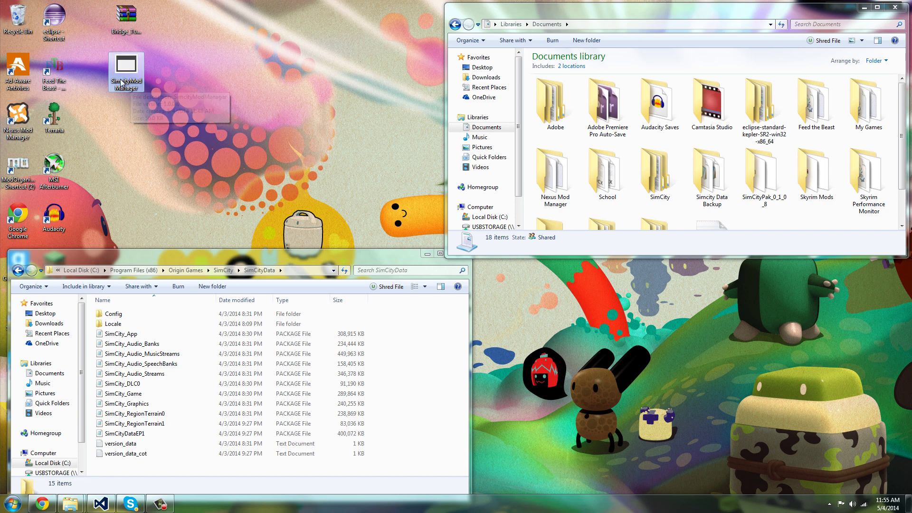
left_click(196, 162)
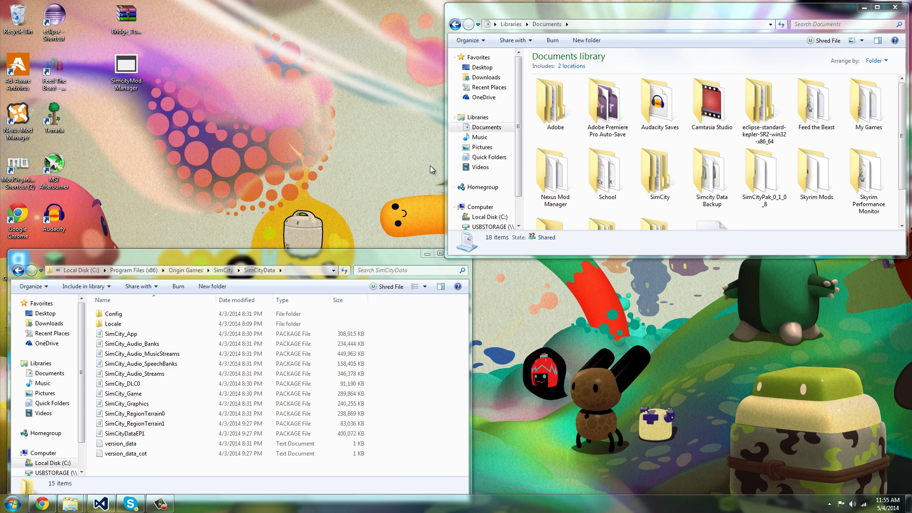
Move the Documents window off the screen edge, launch Simcity Mod Manager from the desktop and dismiss its startup messages.
left_click_drag(474, 16, 337, 15)
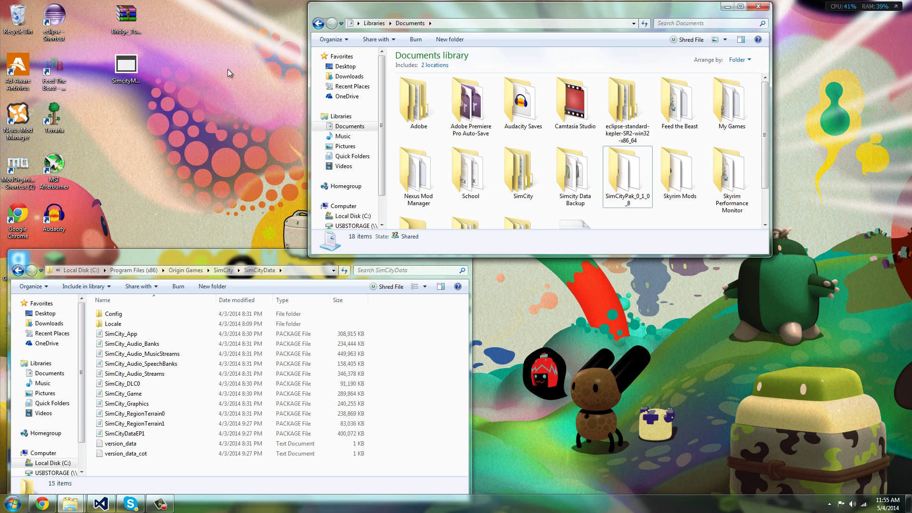
double_click(125, 69)
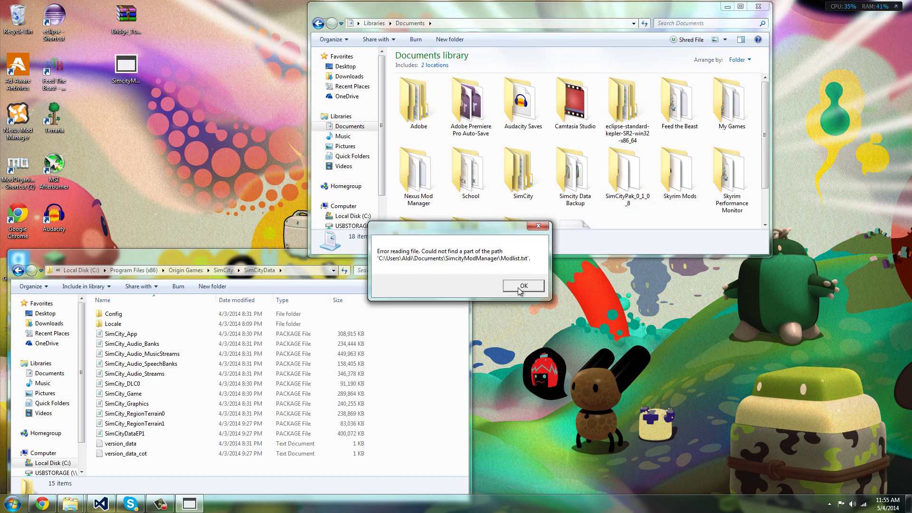
left_click(523, 287)
left_click(531, 286)
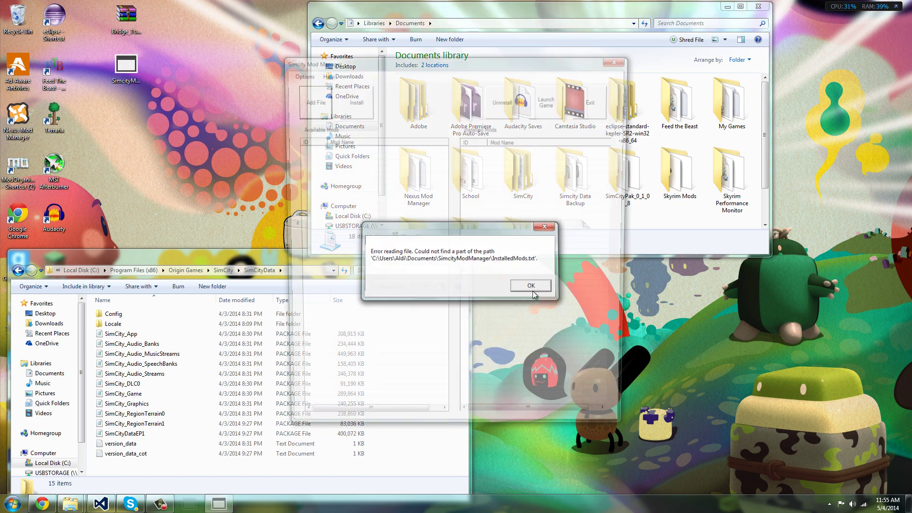
Arrange the windows so Documents sits above the SimCityData folder and Simcity Mod Manager stands beside both.
left_click_drag(487, 54, 734, 140)
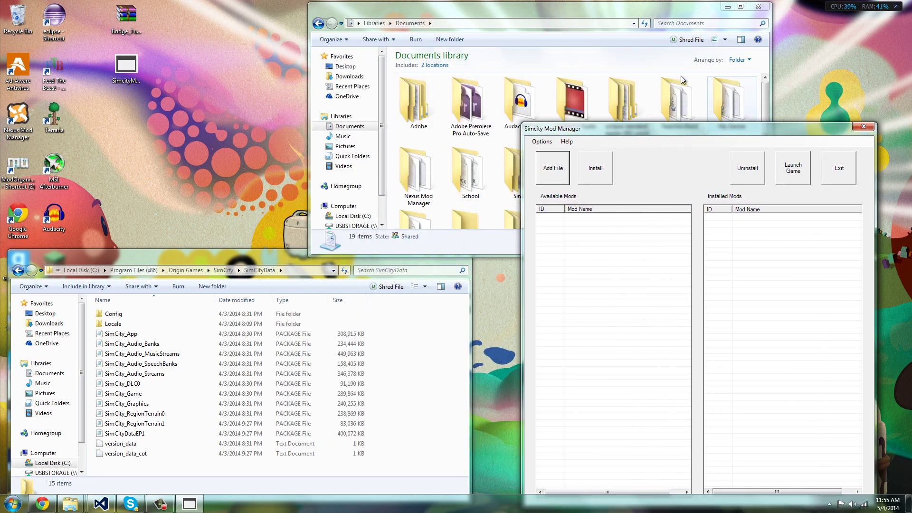
left_click_drag(559, 12, 261, 11)
left_click_drag(584, 132, 563, 75)
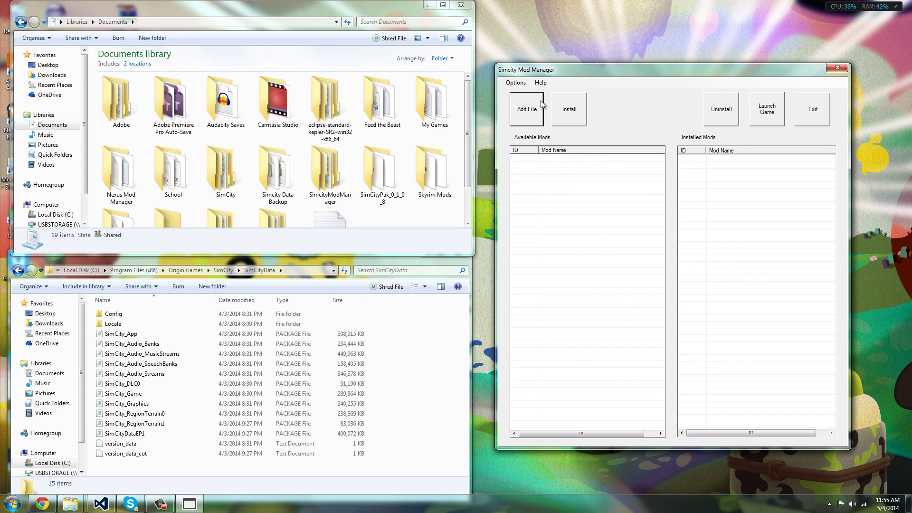
Set the mod manager's Simcity program folder to Program Files (x86)\Origin Games\SimCity on the local C: disk.
left_click(517, 83)
left_click(537, 92)
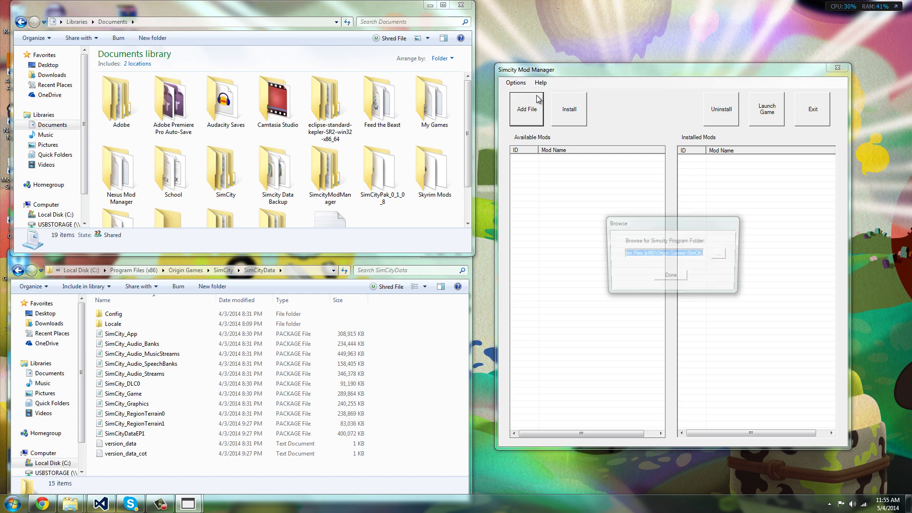
left_click_drag(688, 227, 677, 172)
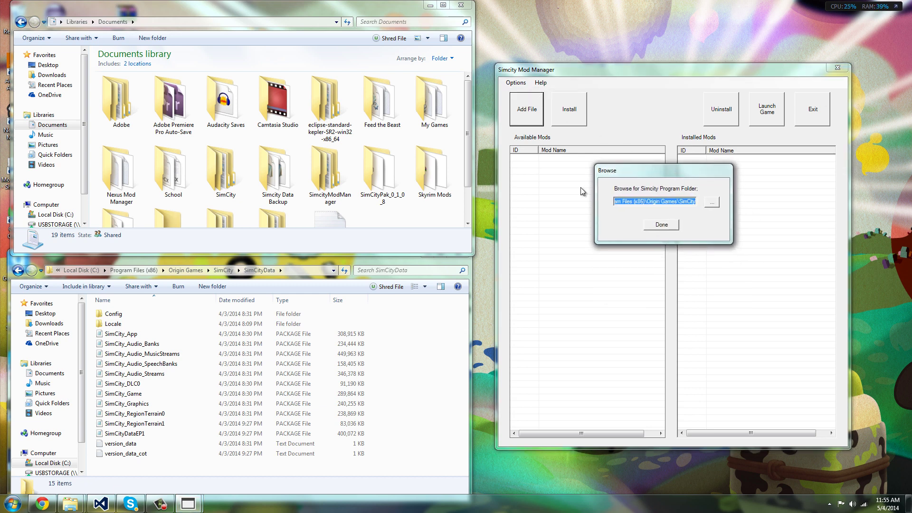
left_click(711, 202)
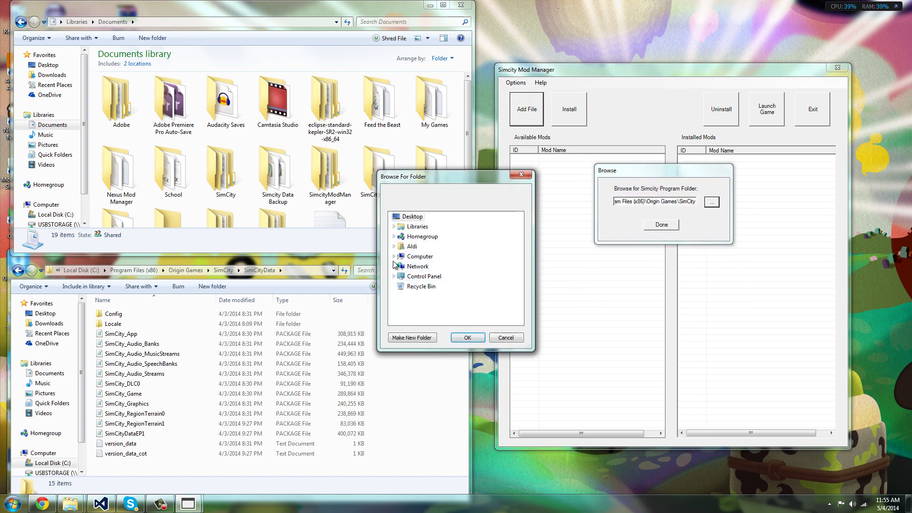
left_click(398, 266)
scroll(425, 271, "down", 2)
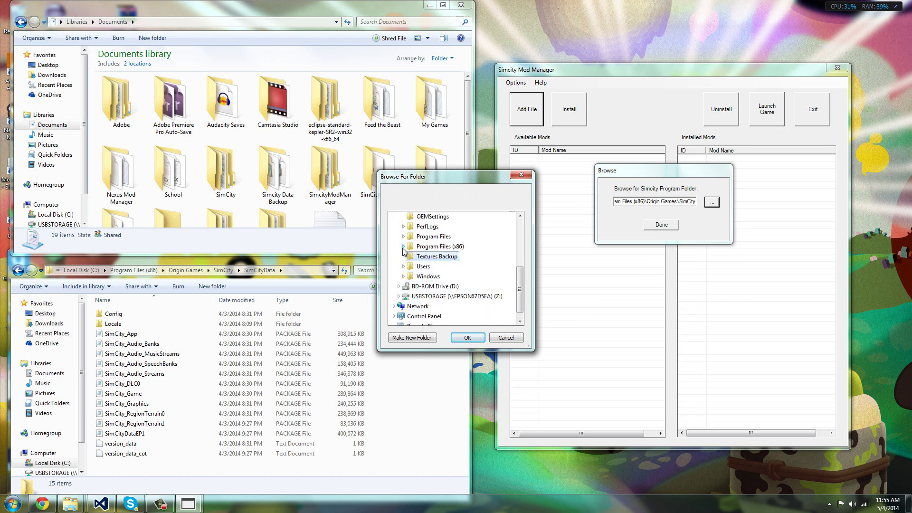
left_click(404, 246)
scroll(475, 299, "down", 6)
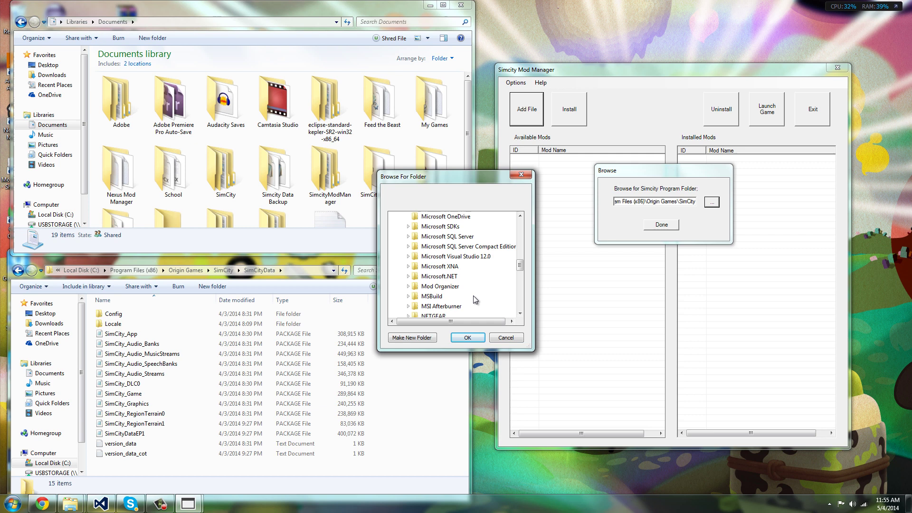
scroll(475, 299, "down", 5)
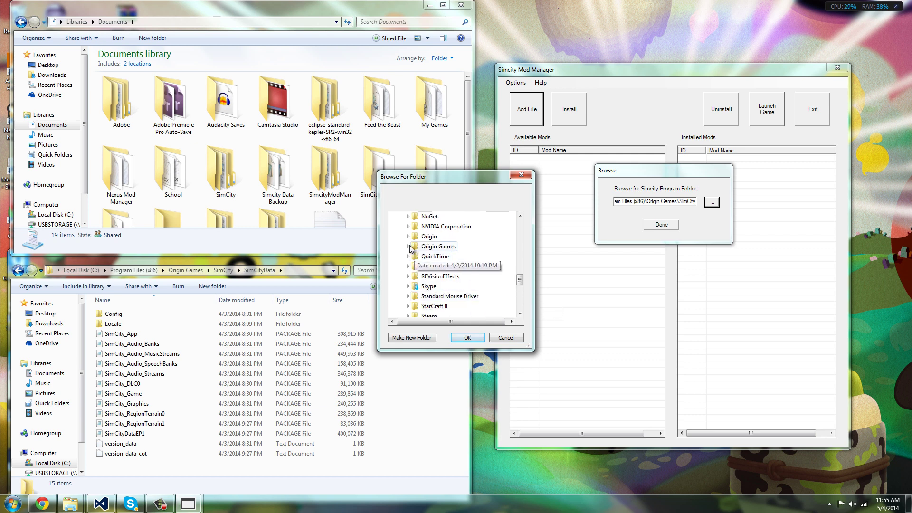
left_click(409, 246)
double_click(435, 246)
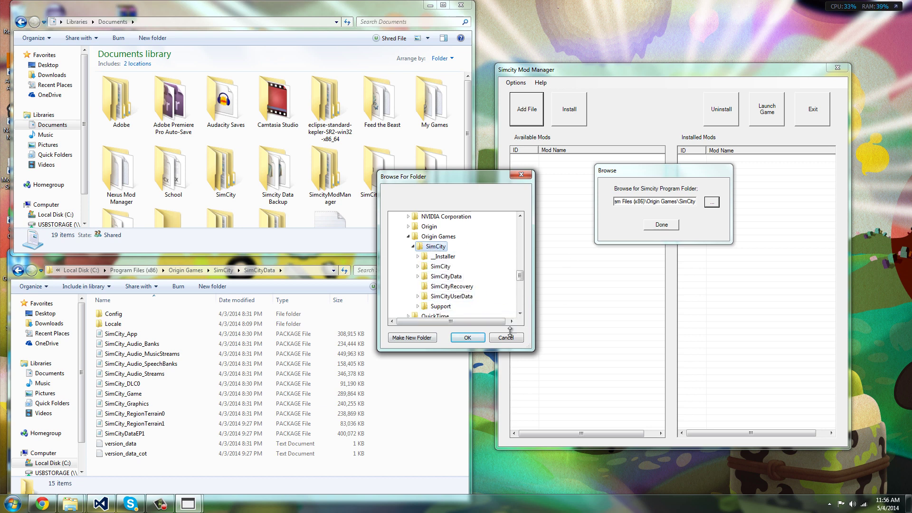
left_click(478, 339)
left_click(670, 226)
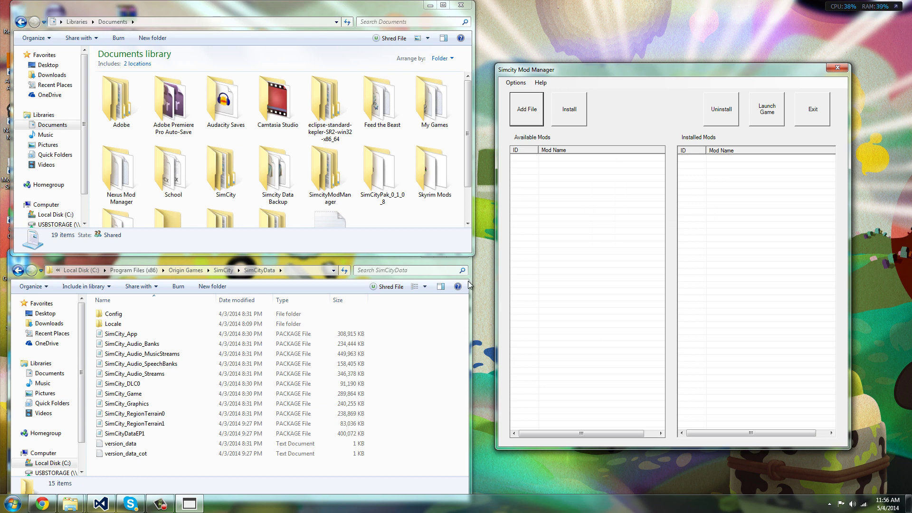
Open the SimcityModManager folder in the Documents library to examine its contents.
left_click_drag(680, 67, 678, 62)
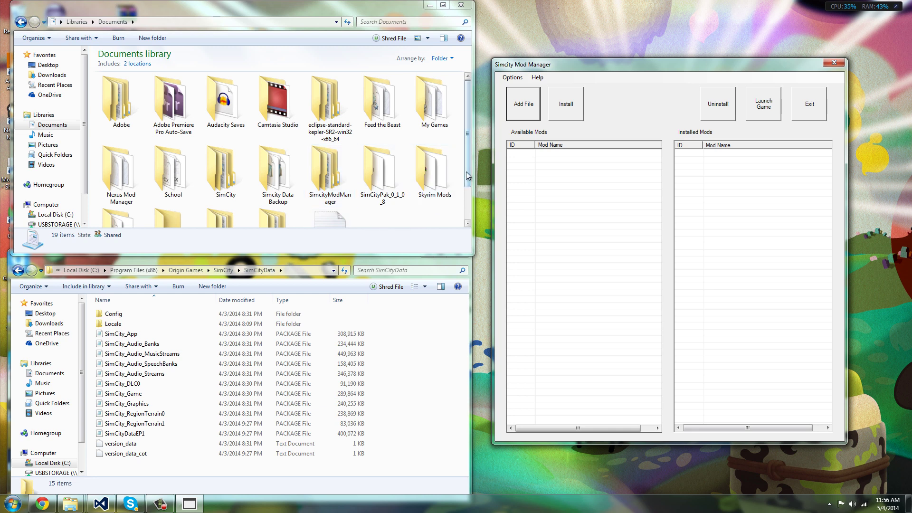
left_click_drag(467, 156, 468, 171)
double_click(327, 156)
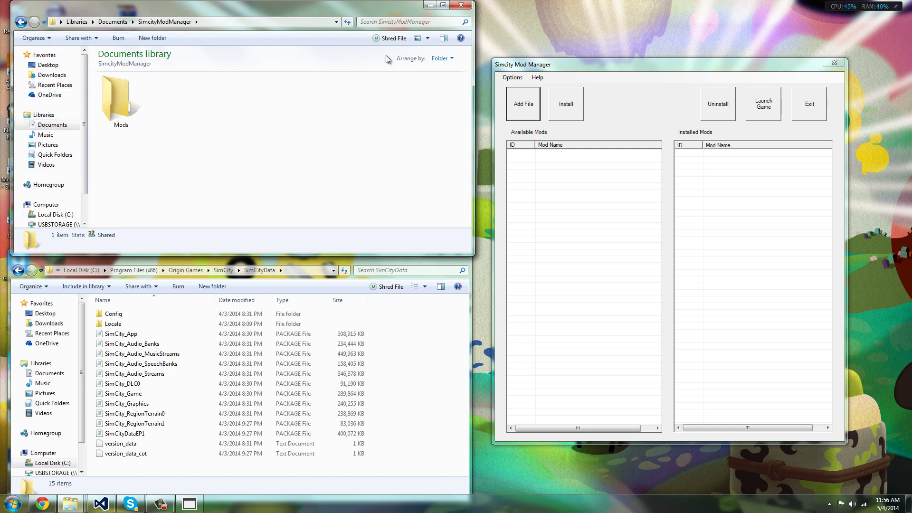
Add the Bridge_Tunnel_Mod_0105 file from the Test\Mod folder to the available mods, keeping its suggested name.
left_click(579, 67)
left_click_drag(579, 67, 580, 62)
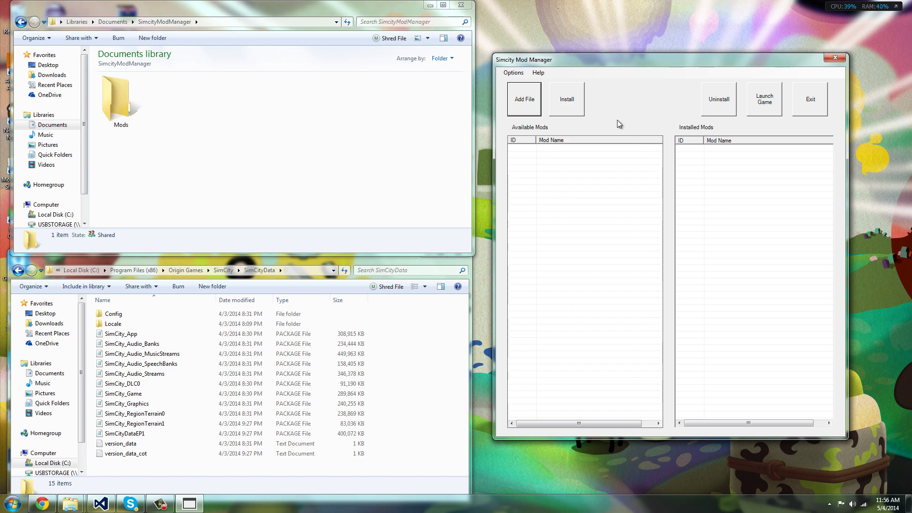
left_click(535, 103)
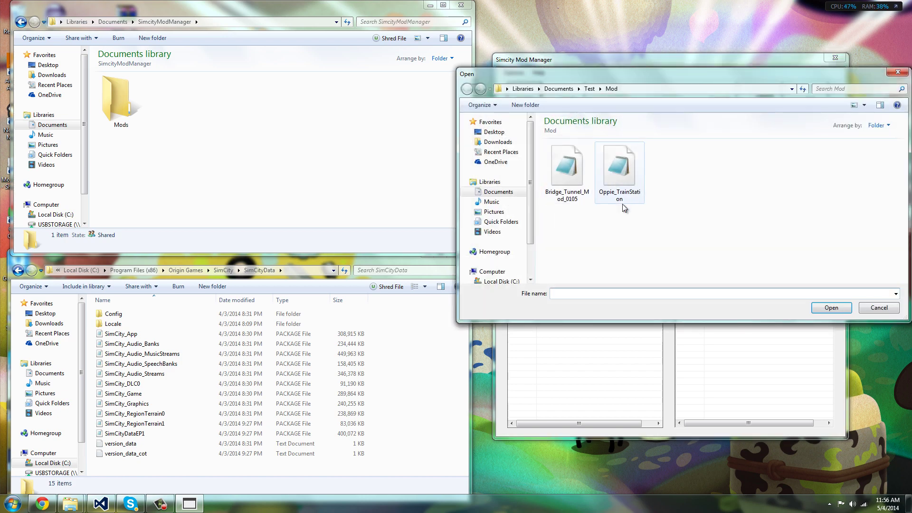
left_click_drag(596, 73, 517, 130)
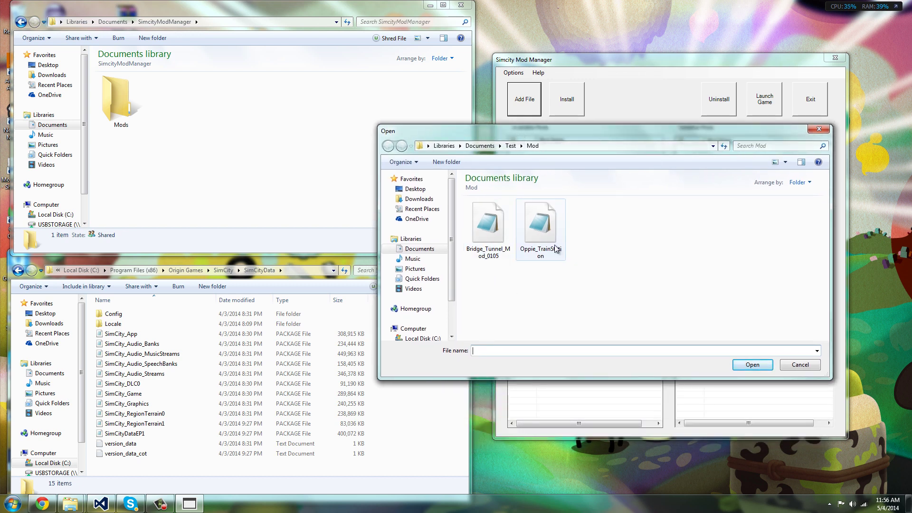
left_click(490, 246)
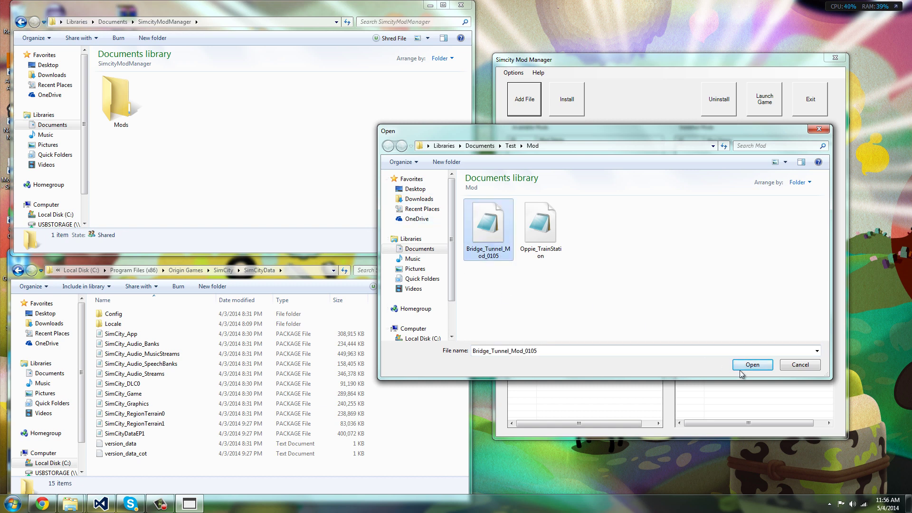
left_click(744, 367)
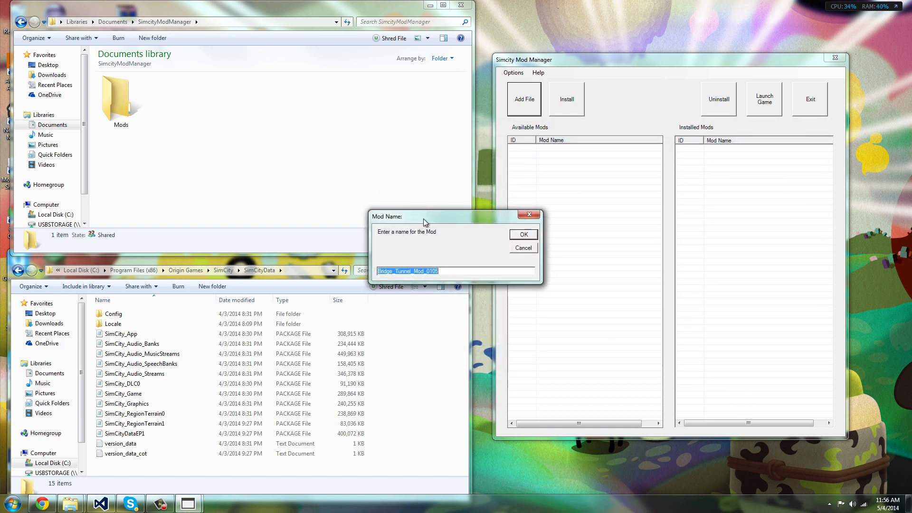
left_click_drag(424, 222, 567, 186)
left_click(593, 238)
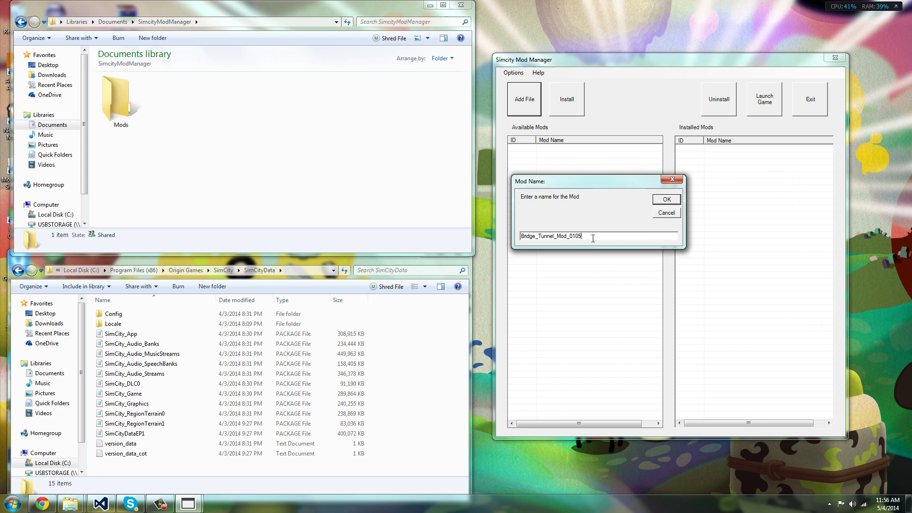
left_click(667, 200)
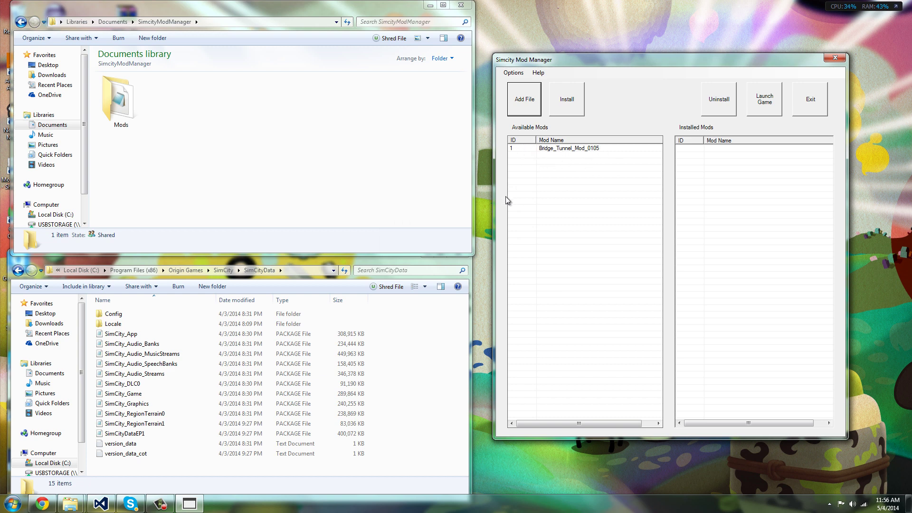
Check the Mods folder inside SimcityModManager for the added mod file and return to the parent folder.
left_click(315, 194)
double_click(118, 99)
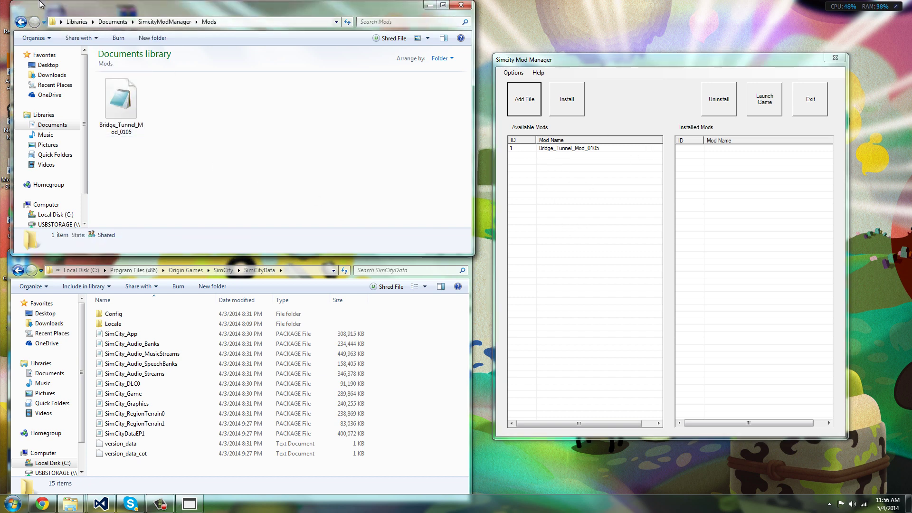
left_click(21, 22)
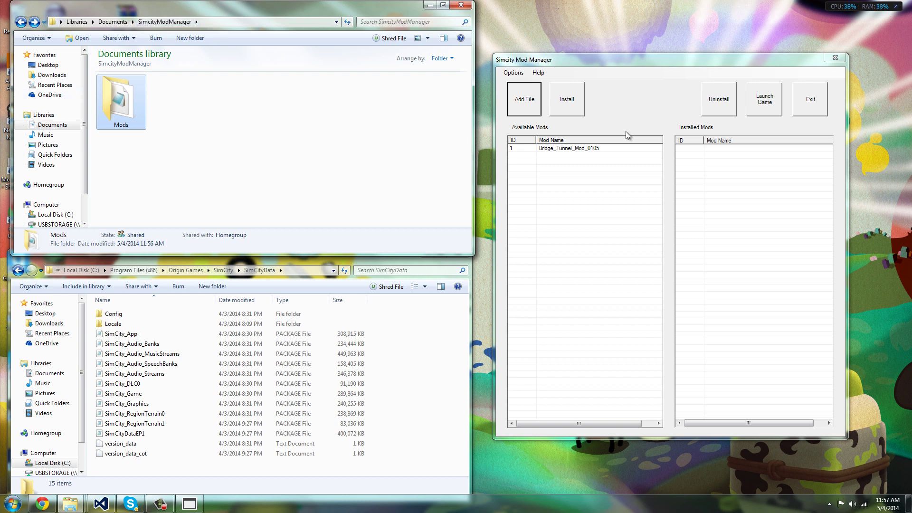
Install Bridge_Tunnel_Mod_0105 from the available mods and check the SimCityData folder for its file.
left_click(620, 120)
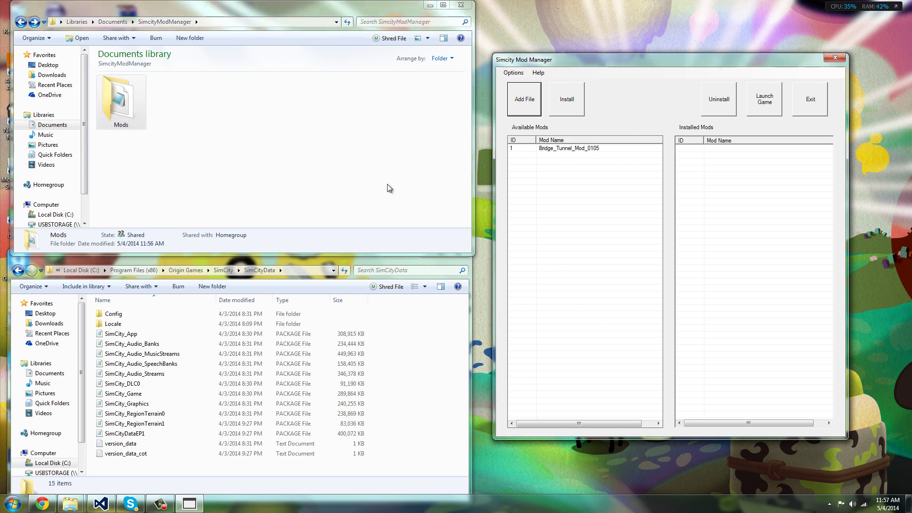
right_click(586, 151)
left_click(595, 154)
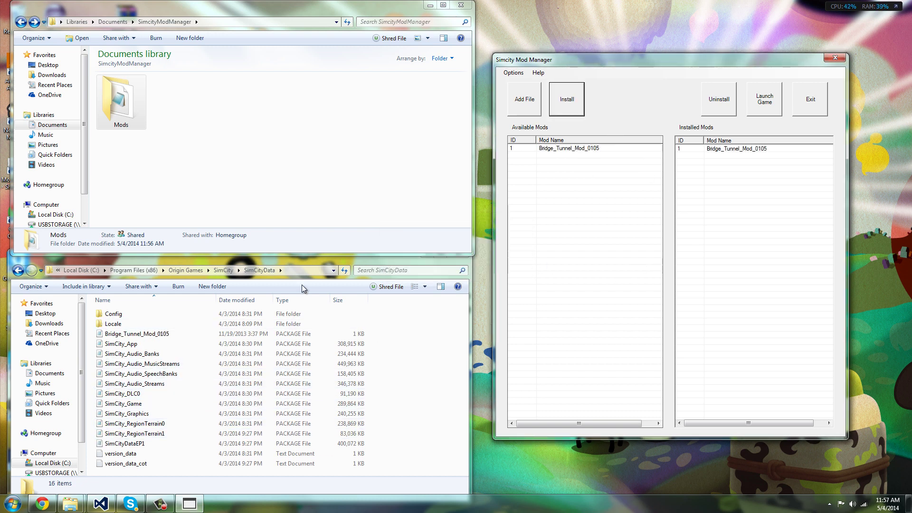
left_click(279, 304)
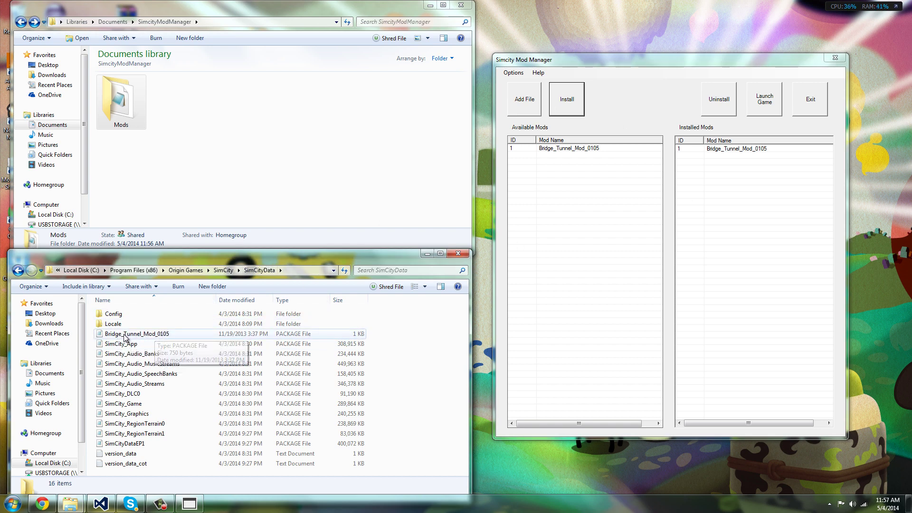
Uninstall Bridge_Tunnel_Mod_0105 from the installed mods.
left_click(728, 161)
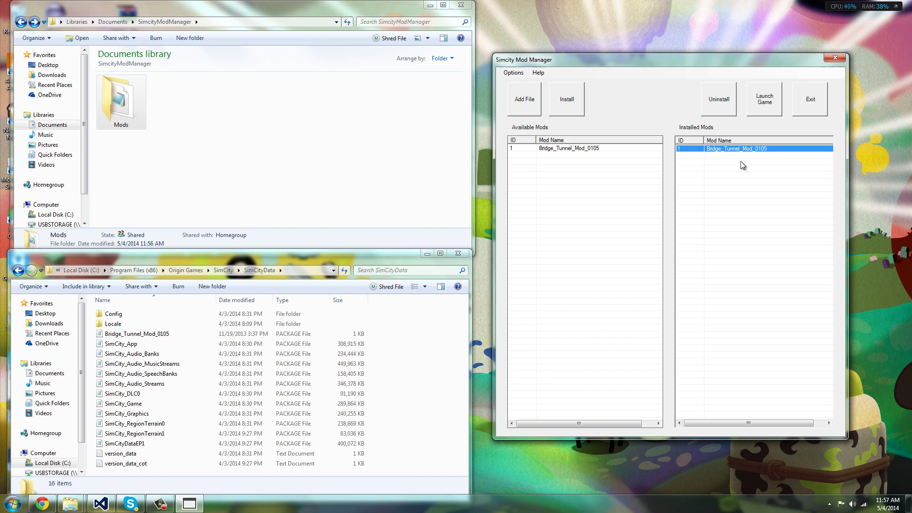
right_click(720, 147)
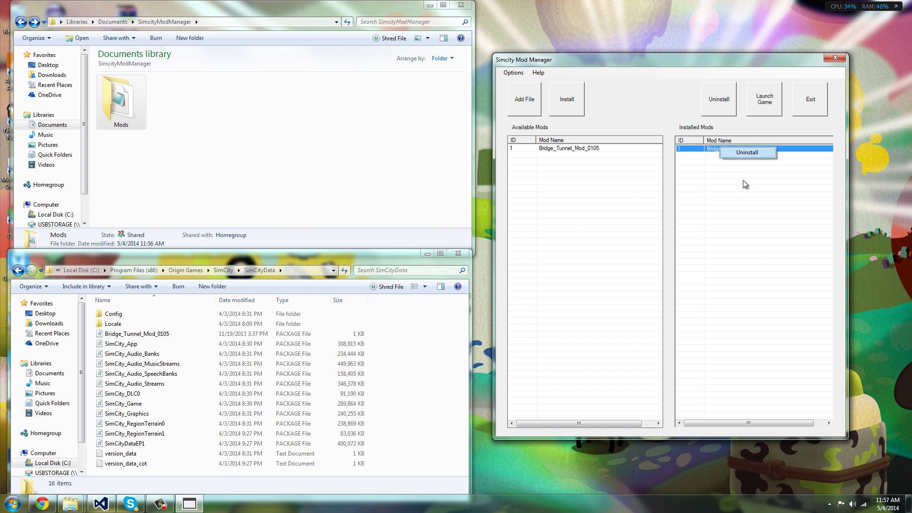
left_click(705, 148)
left_click(715, 112)
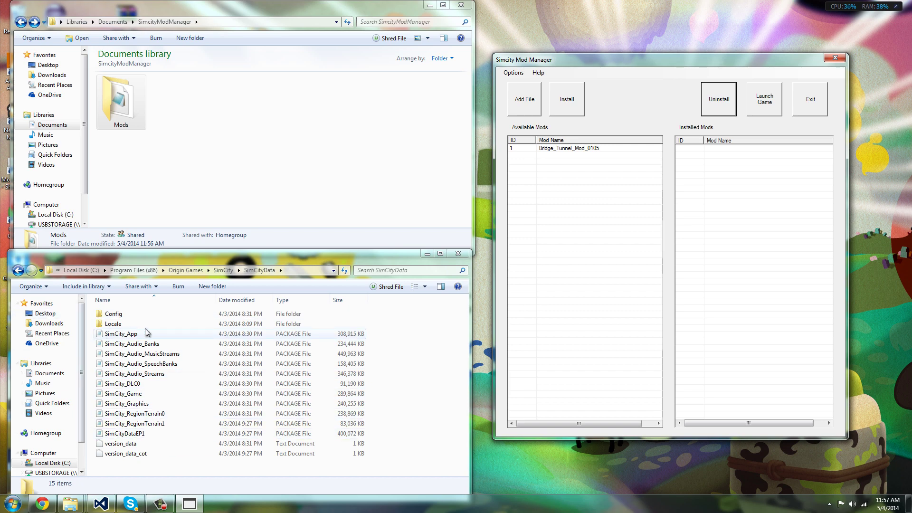
Add the Oppie_TrainStation file to the available mods, keeping its suggested name.
left_click(524, 99)
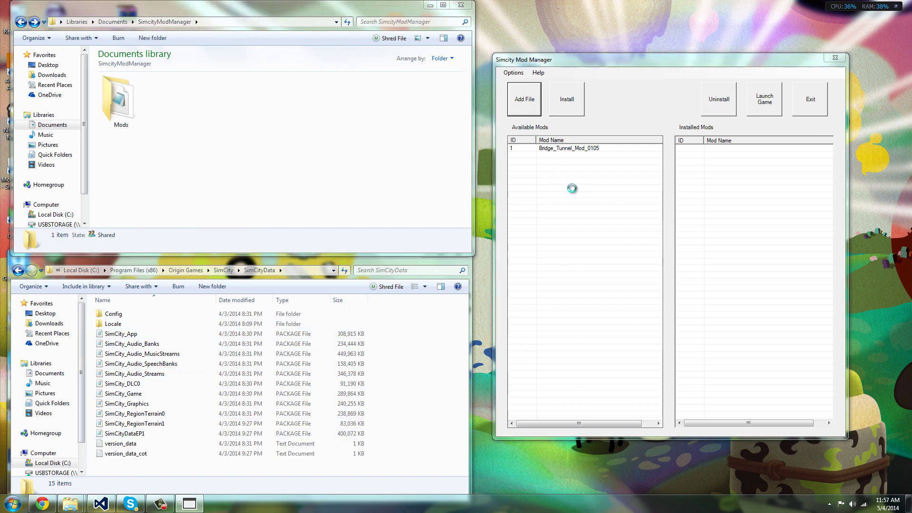
left_click(541, 223)
left_click(742, 368)
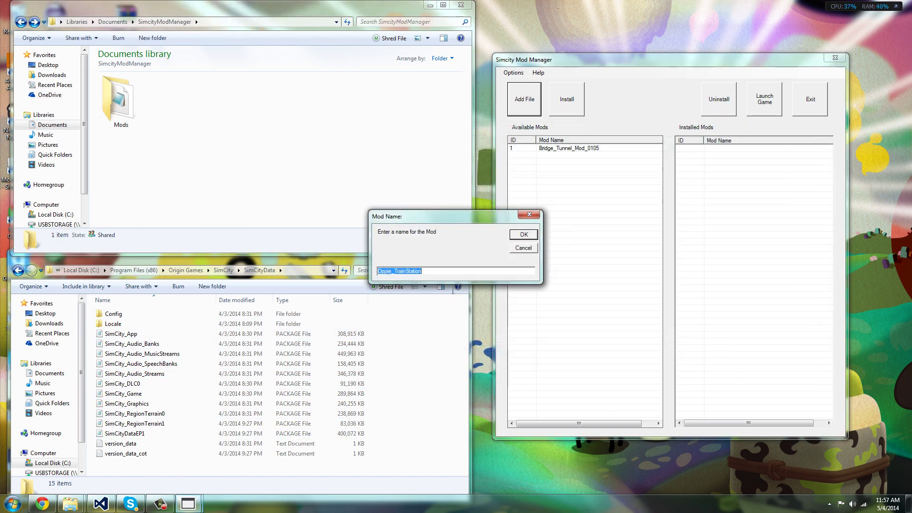
left_click(511, 234)
Install Oppie_TrainStation from the available mods and check its entry among the installed mods.
right_click(540, 156)
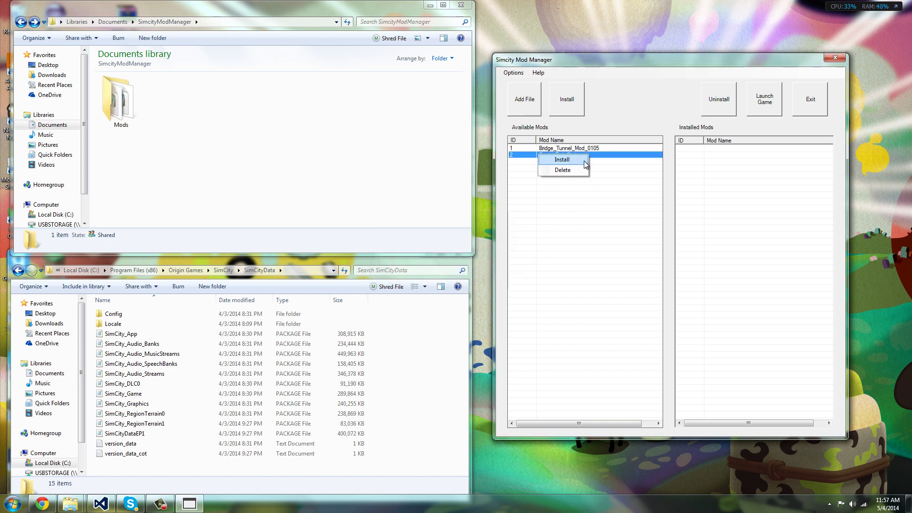
left_click(586, 164)
left_click(749, 150)
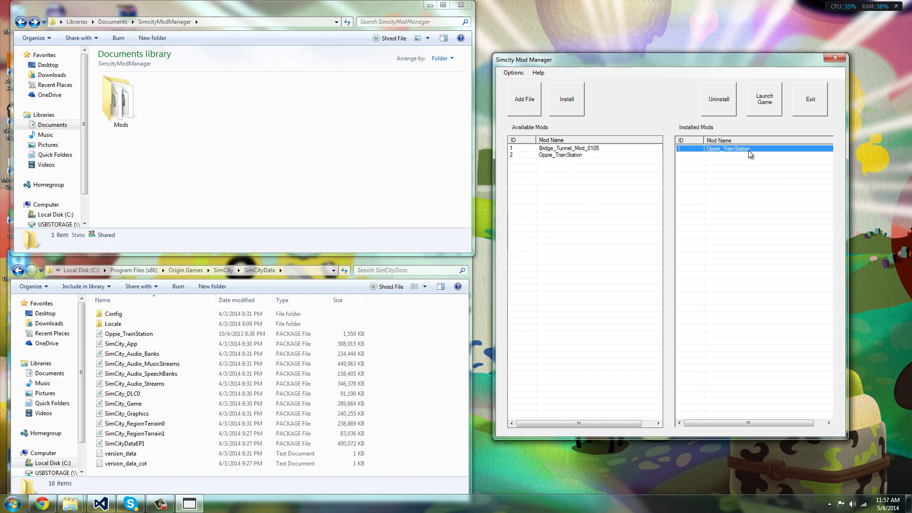
left_click(592, 163)
Add the OFFLINE-ONLY_MaglevAsSubway package from its Downloads subfolder to the available mods, keeping its suggested name.
left_click(525, 98)
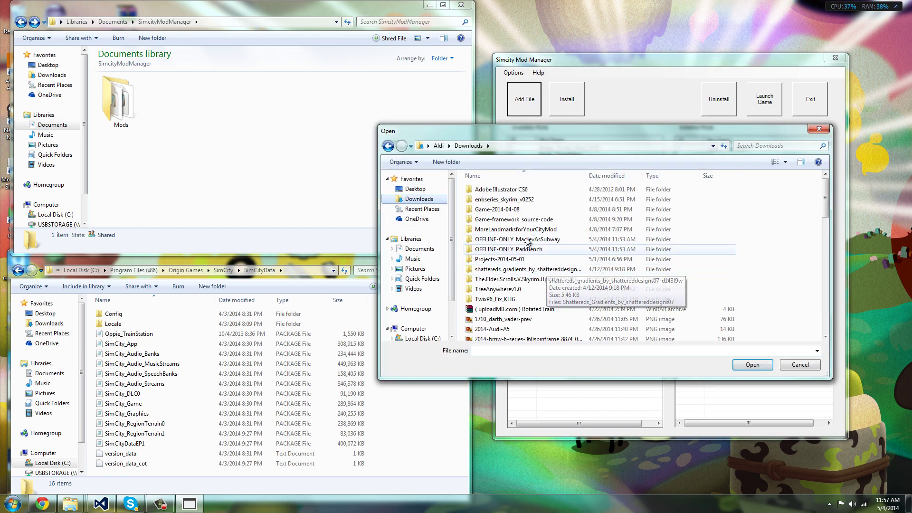
left_click(555, 240)
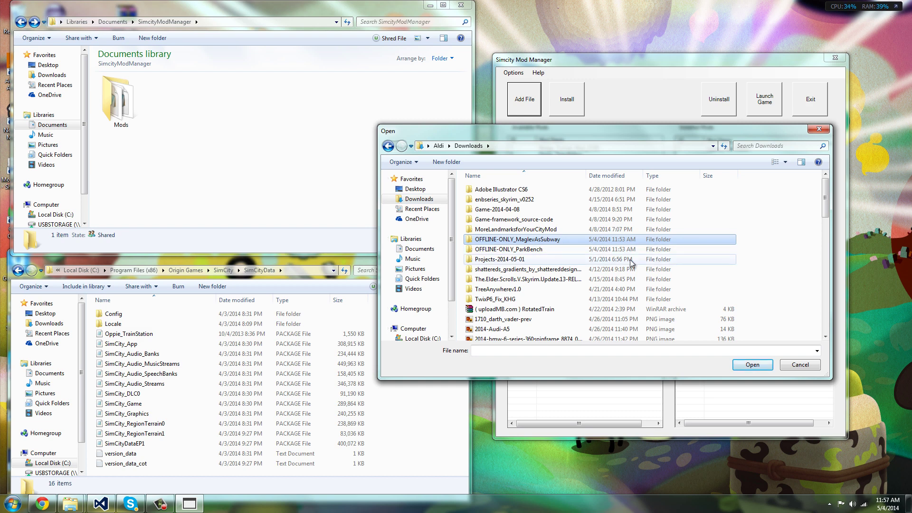
scroll(622, 266, "down", 2)
scroll(613, 268, "up", 2)
double_click(504, 239)
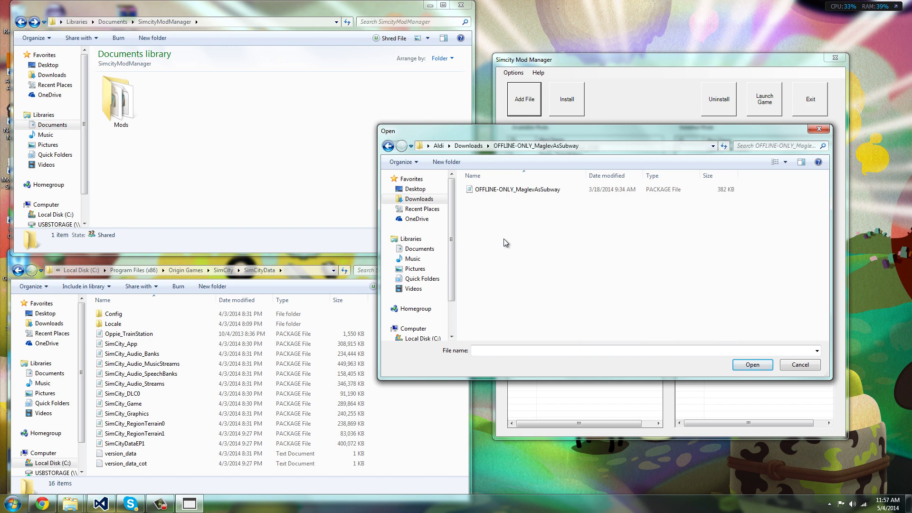
left_click(509, 191)
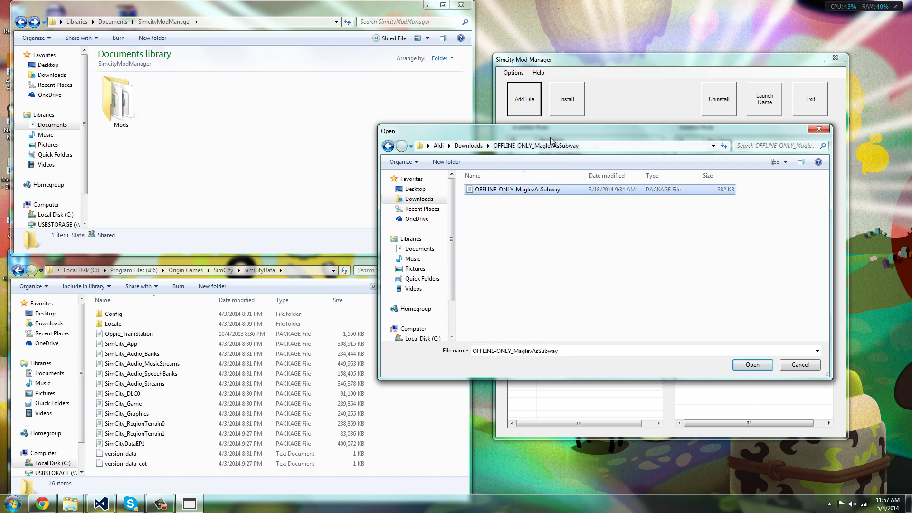
left_click_drag(550, 138, 232, 81)
left_click(332, 157)
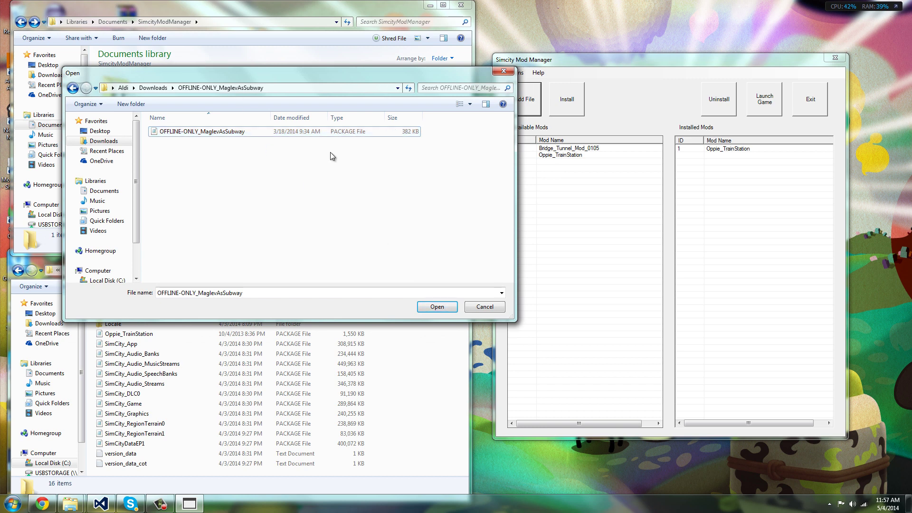
left_click(308, 135)
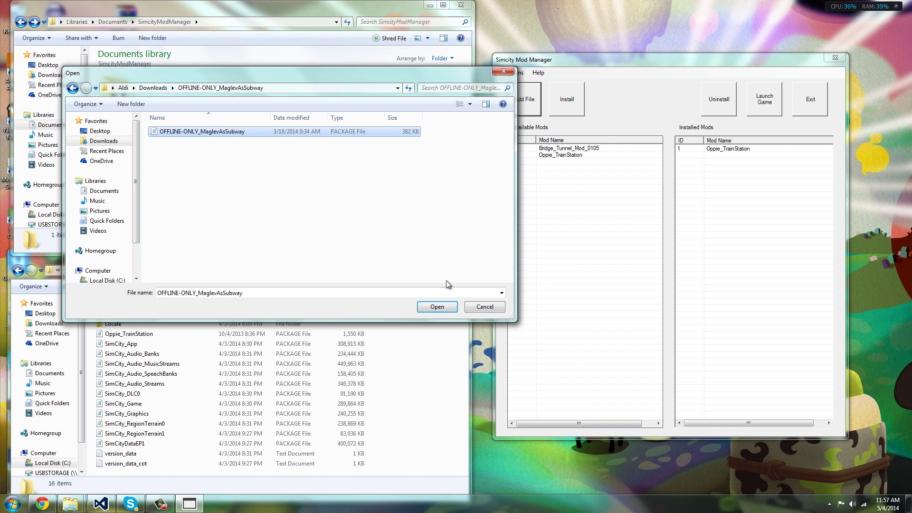
key("Return")
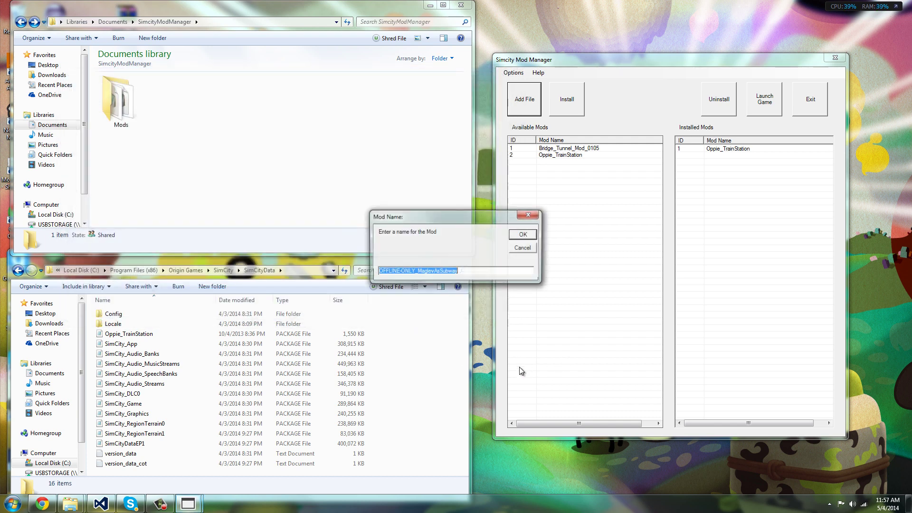
key("Return")
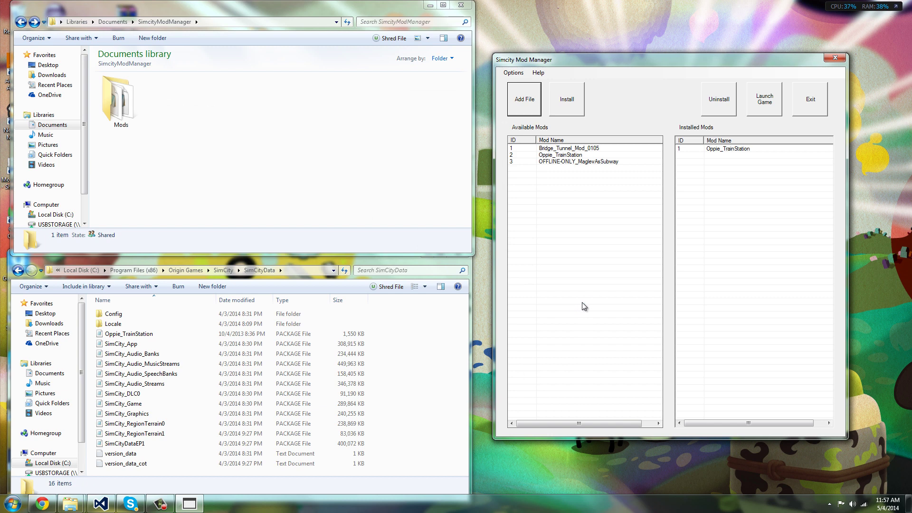
Install OFFLINE-ONLY_MaglevAsSubway and Bridge_Tunnel_Mod_0105 from the available mods.
left_click(565, 162)
left_click(571, 102)
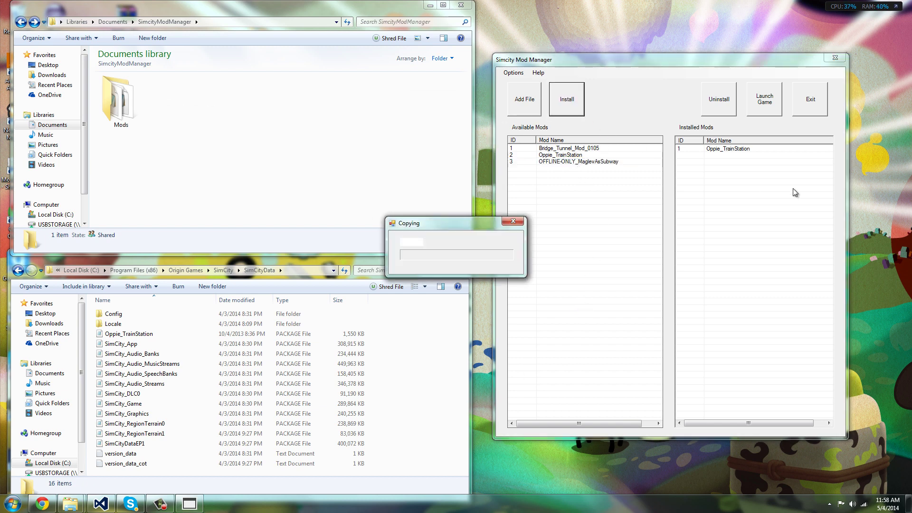
left_click(725, 151)
left_click(546, 148)
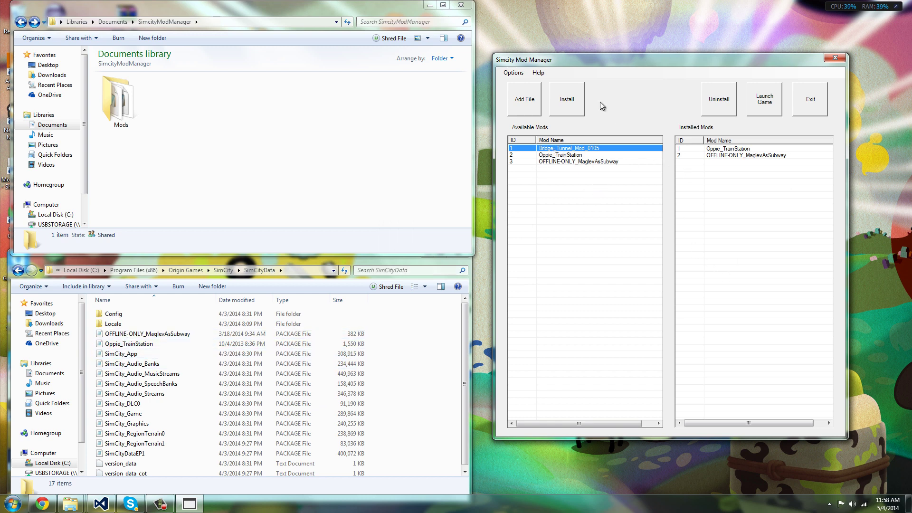
left_click(568, 102)
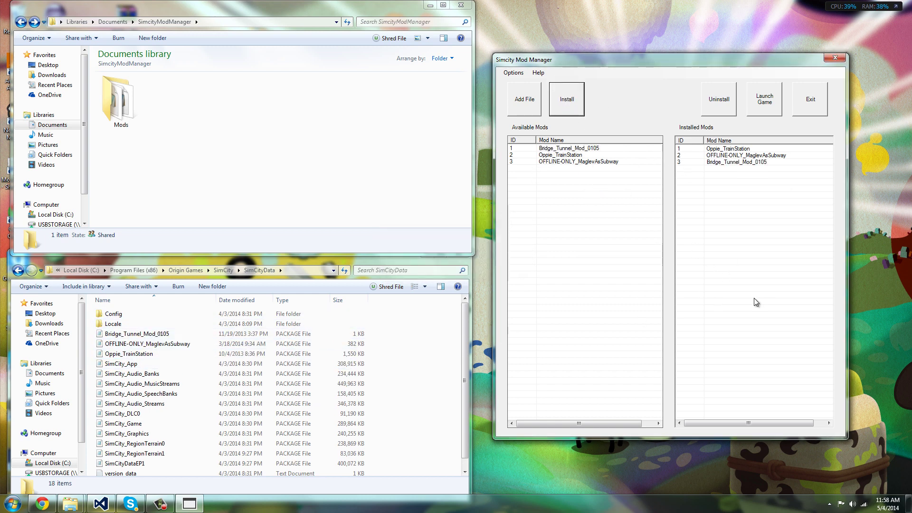
Uninstall Bridge_Tunnel_Mod_0105, OFFLINE-ONLY_MaglevAsSubway and Oppie_TrainStation from the installed mods.
left_click(723, 162)
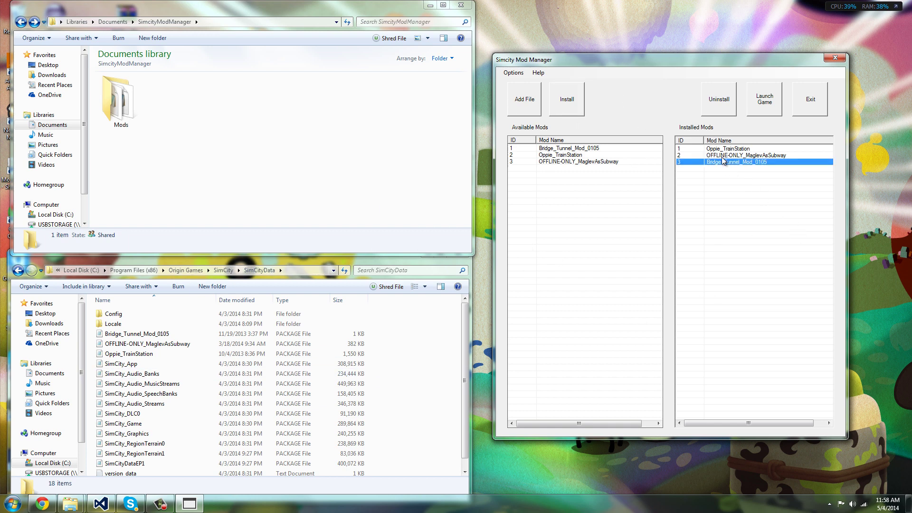
left_click(719, 100)
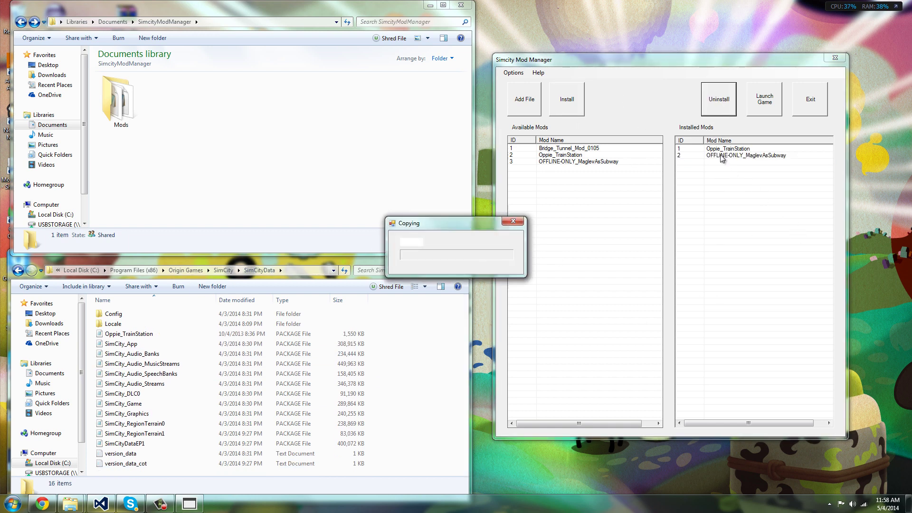
left_click(519, 76)
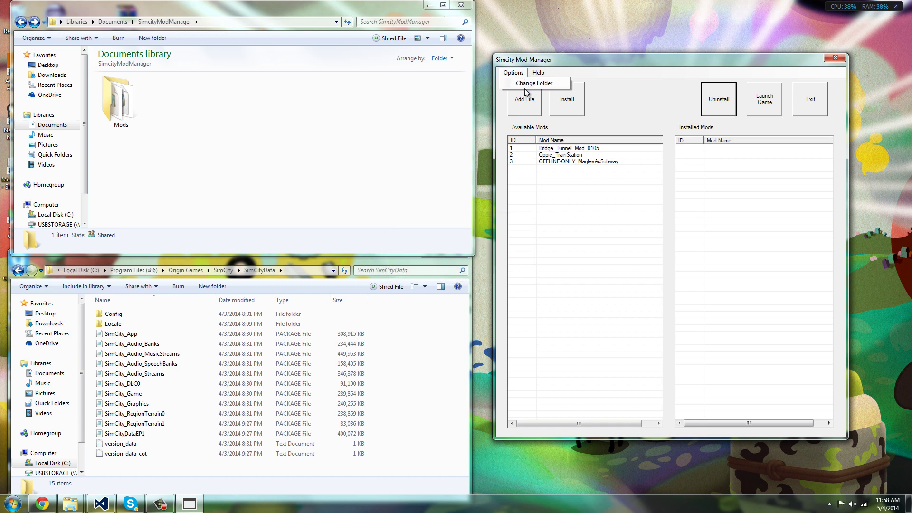
left_click(665, 101)
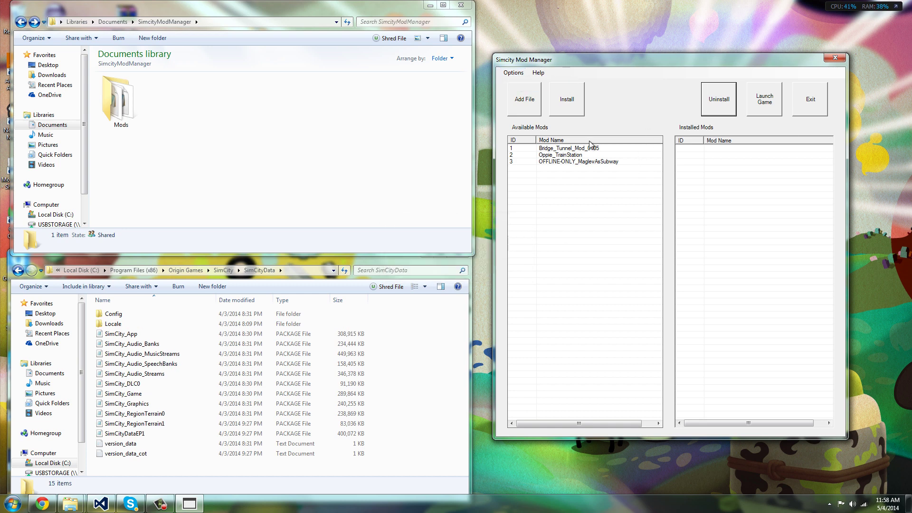
Launch the game from the mod manager and view the manager's help options.
left_click(777, 106)
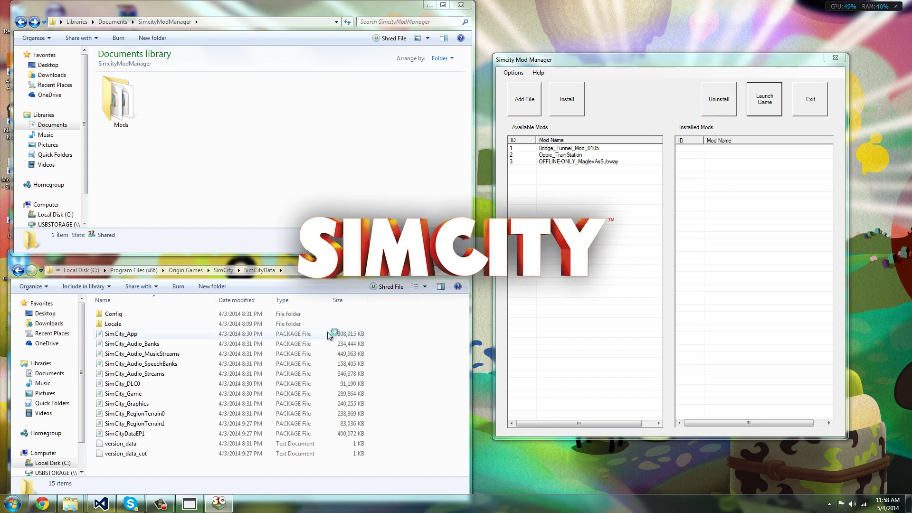
left_click(677, 100)
left_click(541, 72)
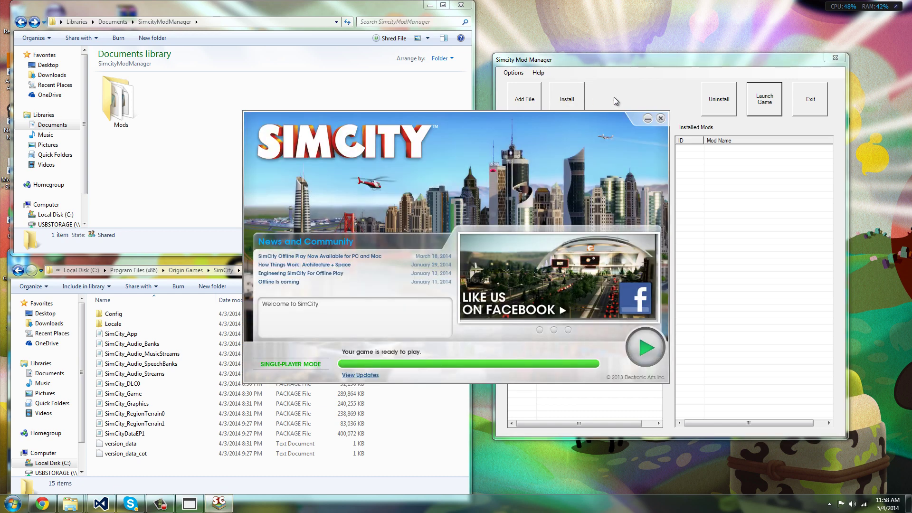
left_click(614, 97)
left_click(538, 73)
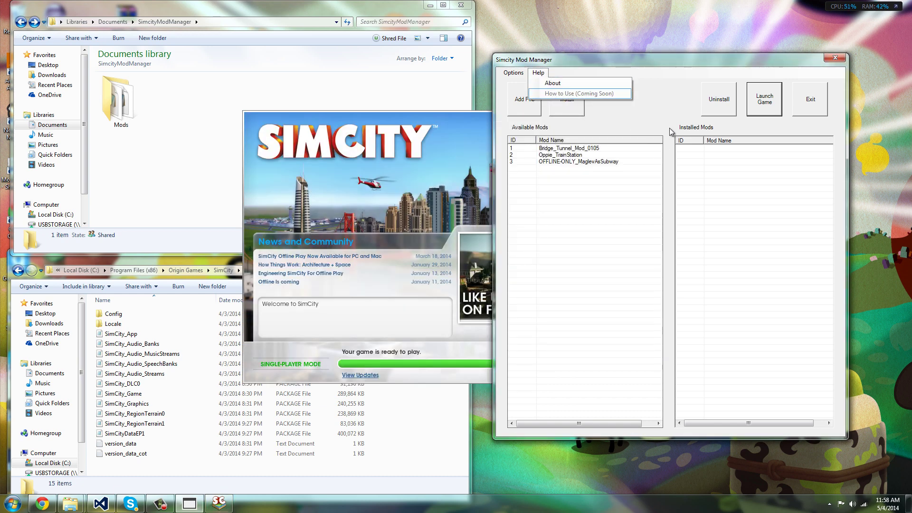
left_click(663, 109)
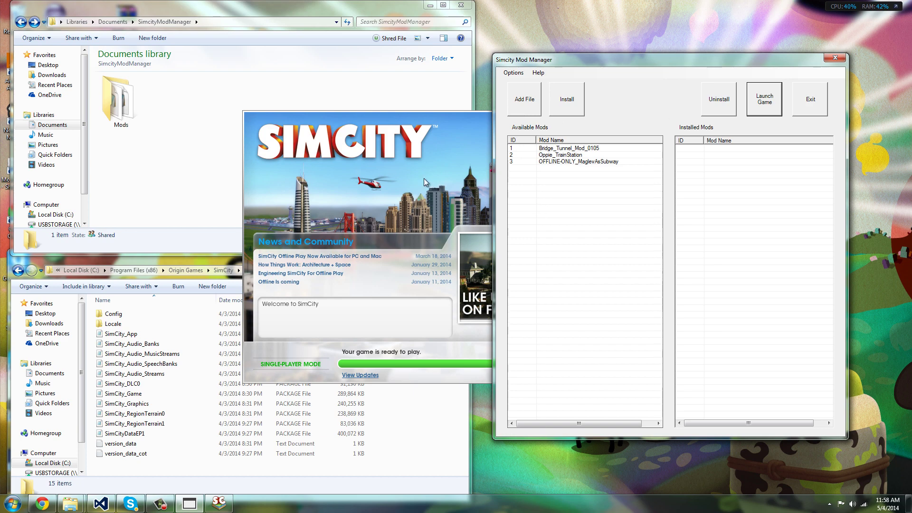
Bring the SimCity launcher to the front and close it.
left_click(450, 120)
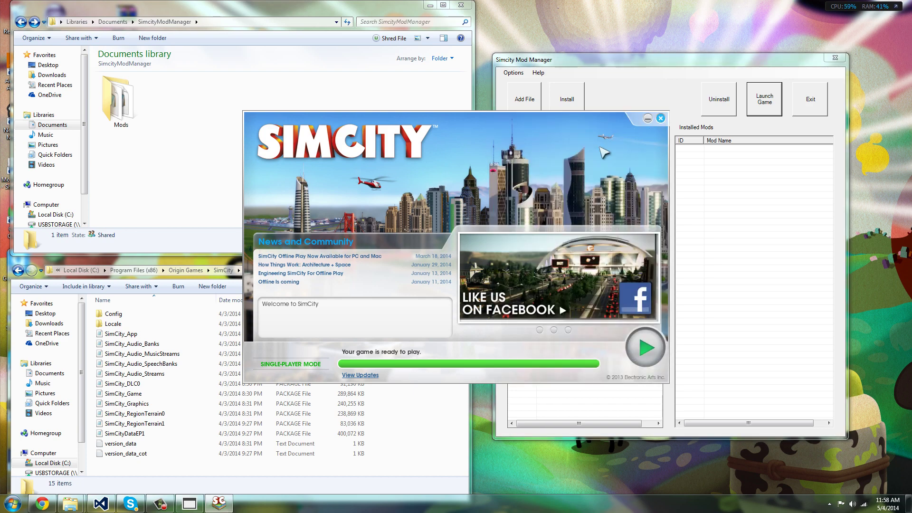
left_click(660, 118)
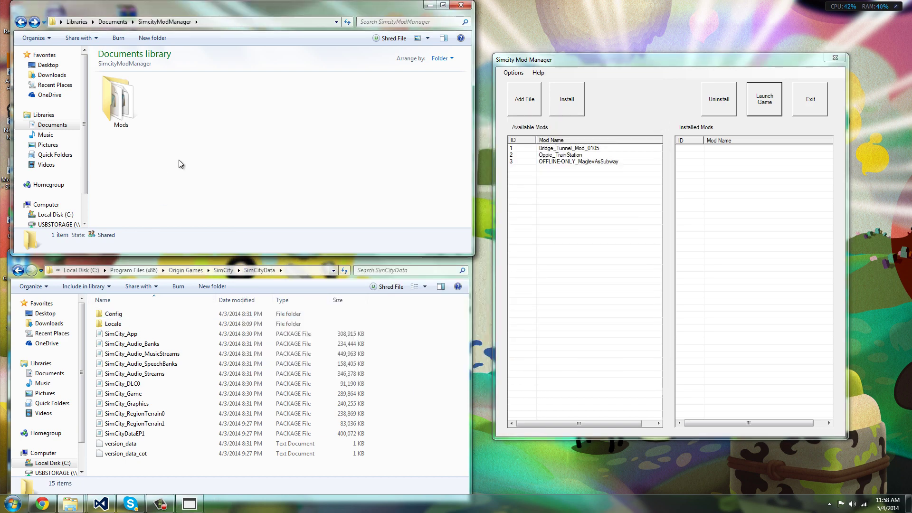
Look through the Downloads folder for SimCity mod archives and return to the Documents library.
left_click(51, 75)
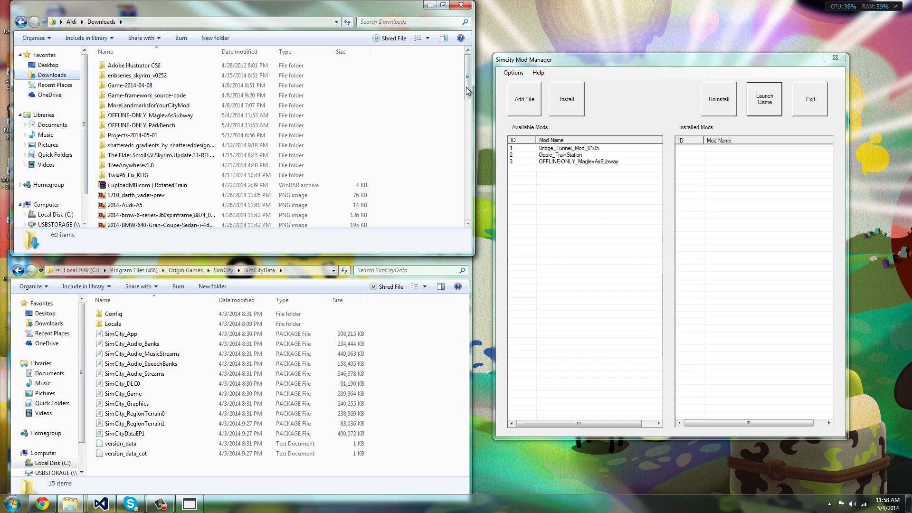
left_click_drag(467, 85, 467, 185)
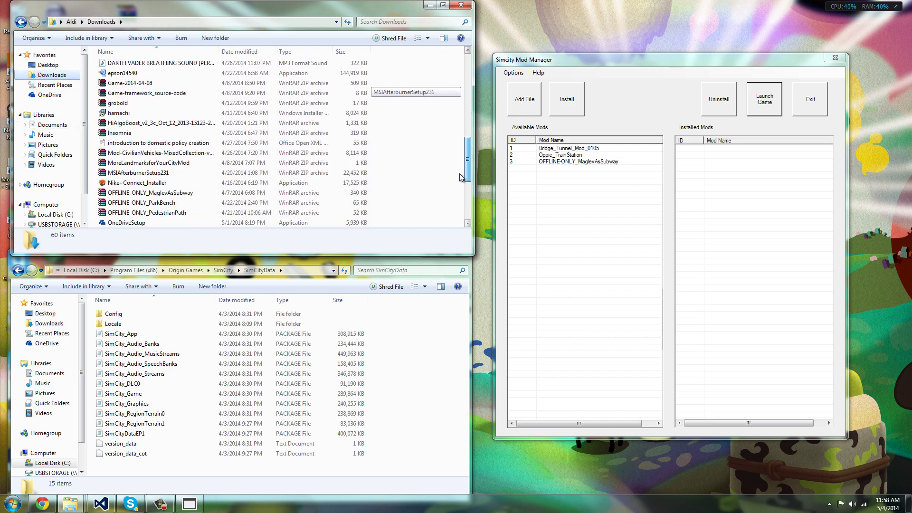
left_click(151, 108)
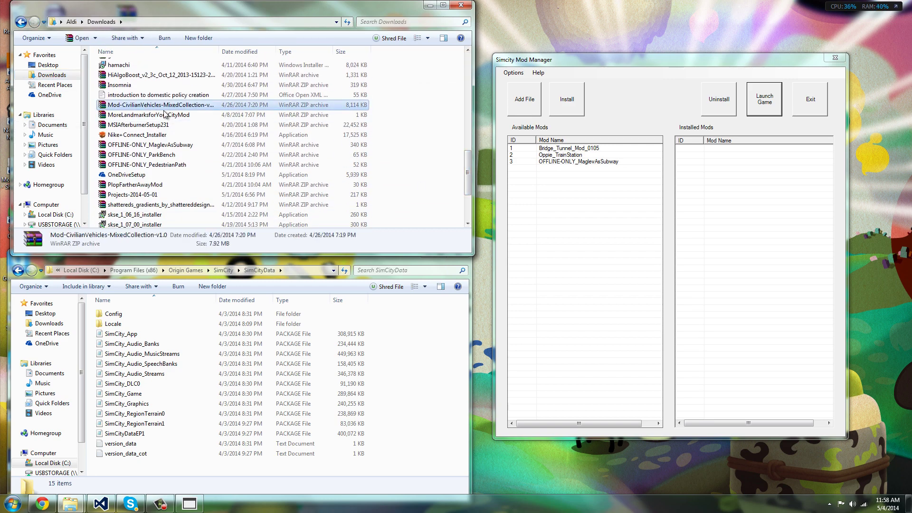
left_click(170, 116)
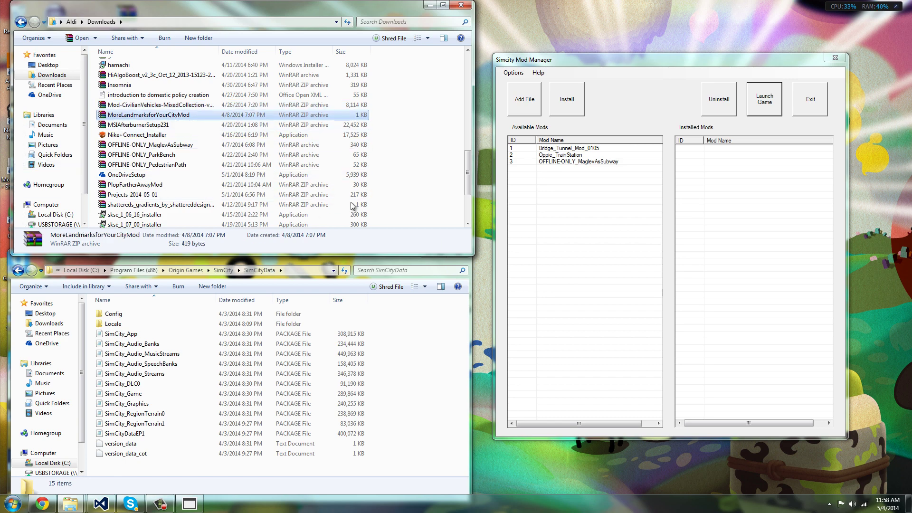
left_click_drag(470, 185, 471, 81)
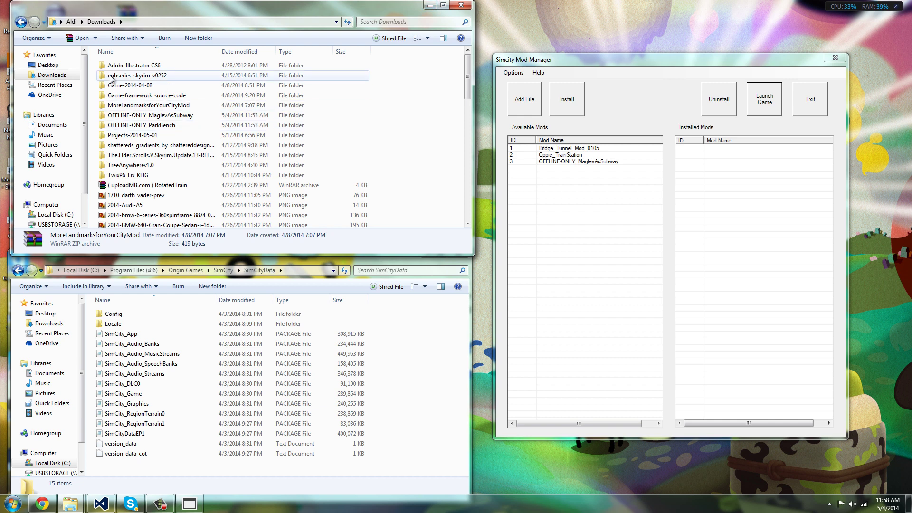
left_click(53, 125)
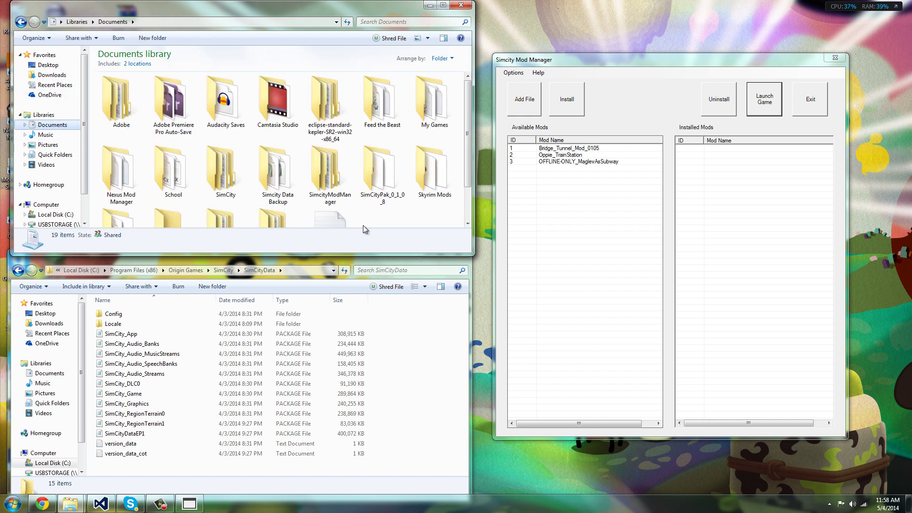
left_click(624, 102)
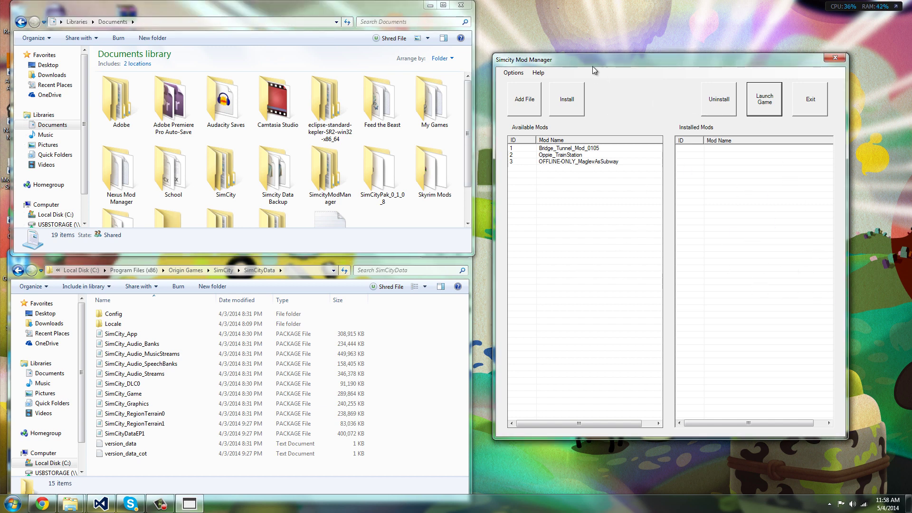
left_click_drag(592, 66, 601, 61)
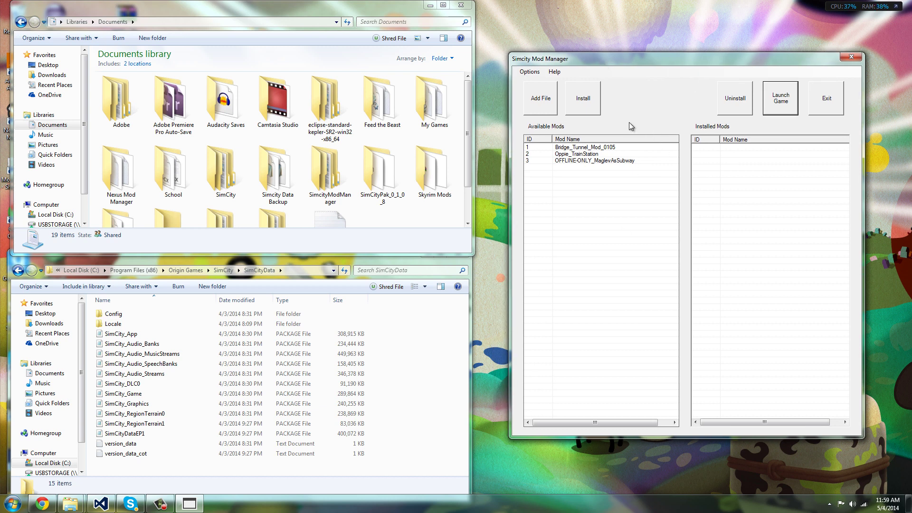
left_click_drag(624, 59, 609, 52)
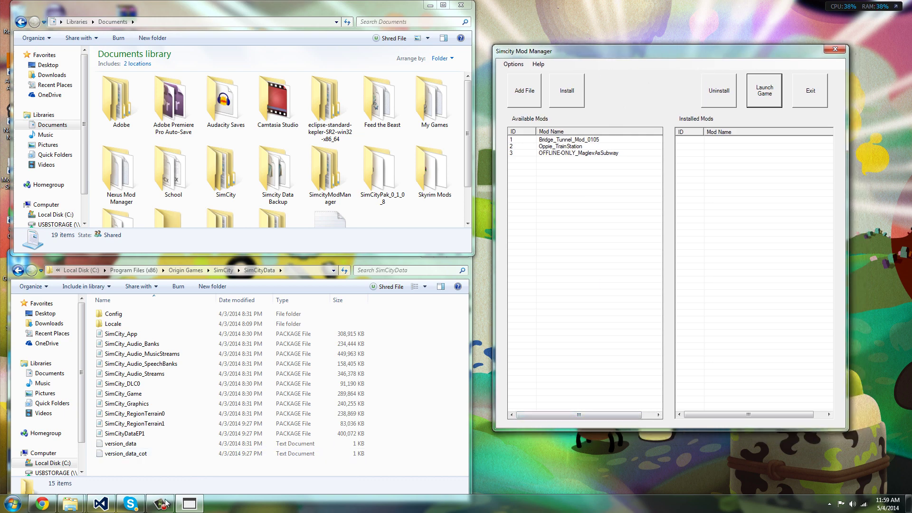
Close Simcity Mod Manager and minimize the Documents library window.
mouse_move(190, 503)
left_click(194, 472)
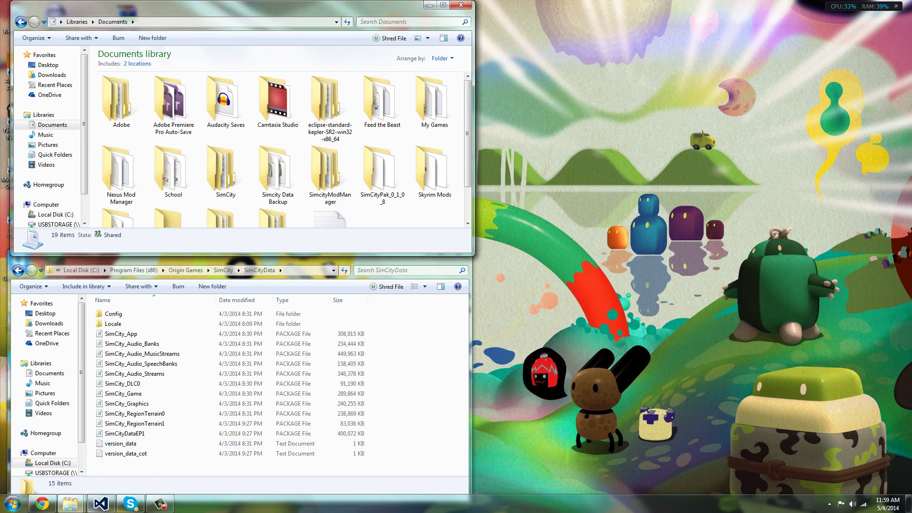
left_click(430, 5)
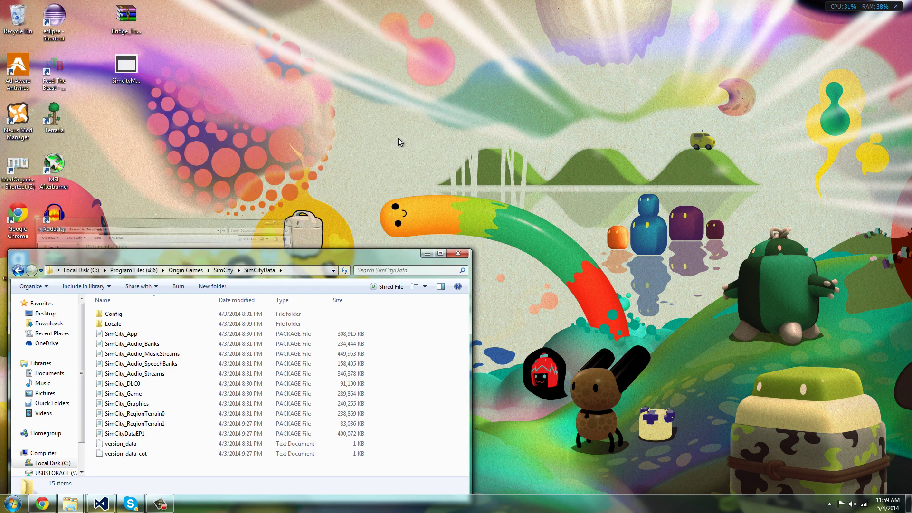
Reopen Simcity Mod Manager from the desktop and move its window clear of the SimCityData folder.
double_click(126, 66)
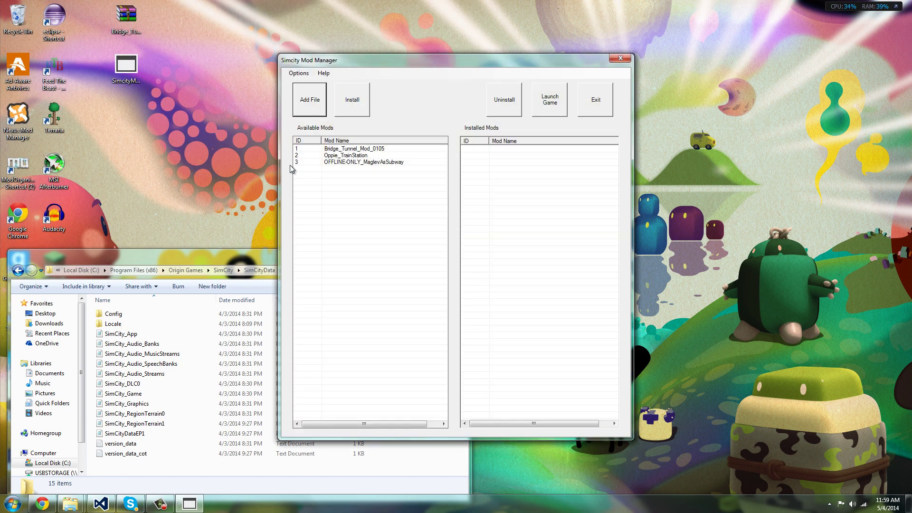
left_click_drag(421, 56, 574, 33)
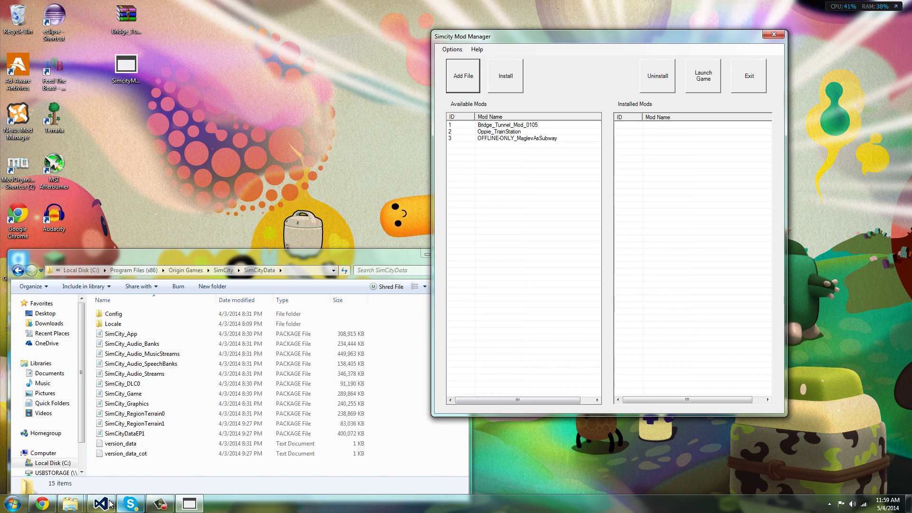
left_click(160, 504)
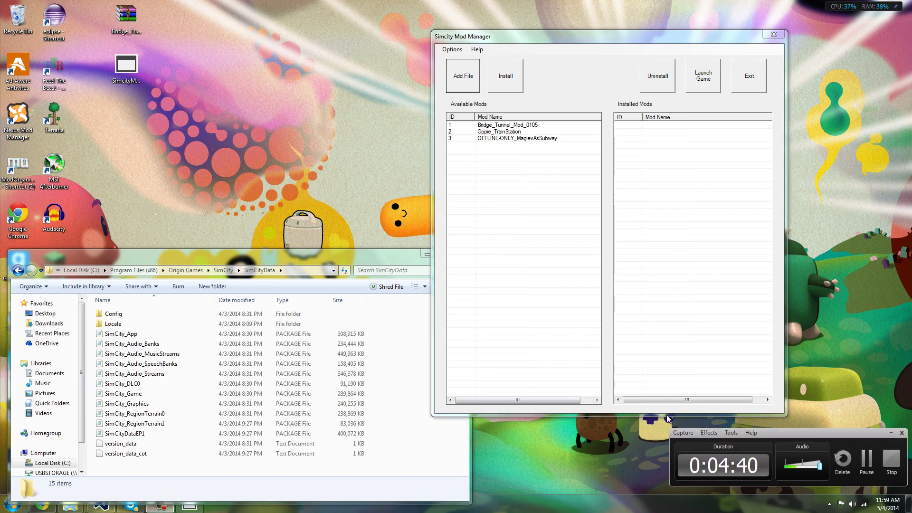